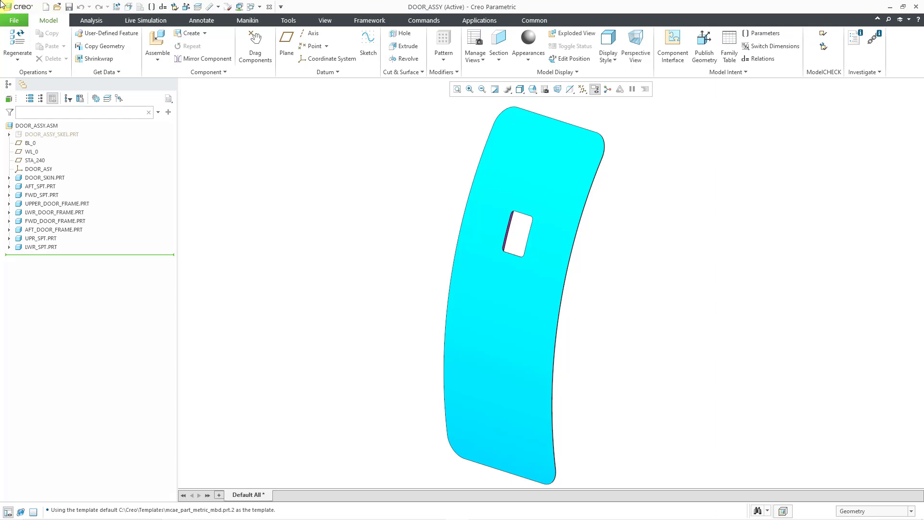
Select DOOR_SKIN.PRT and bring up its Component Display Style choices.
left_click(46, 178)
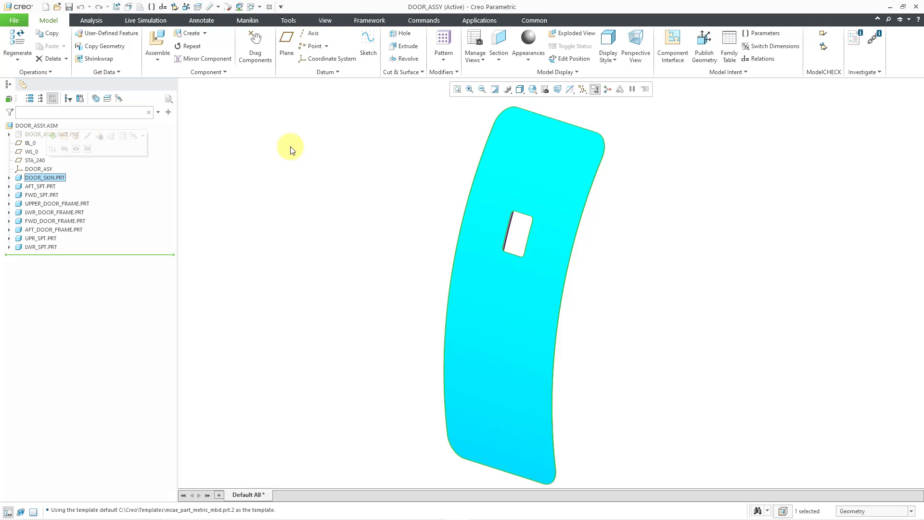
left_click(559, 72)
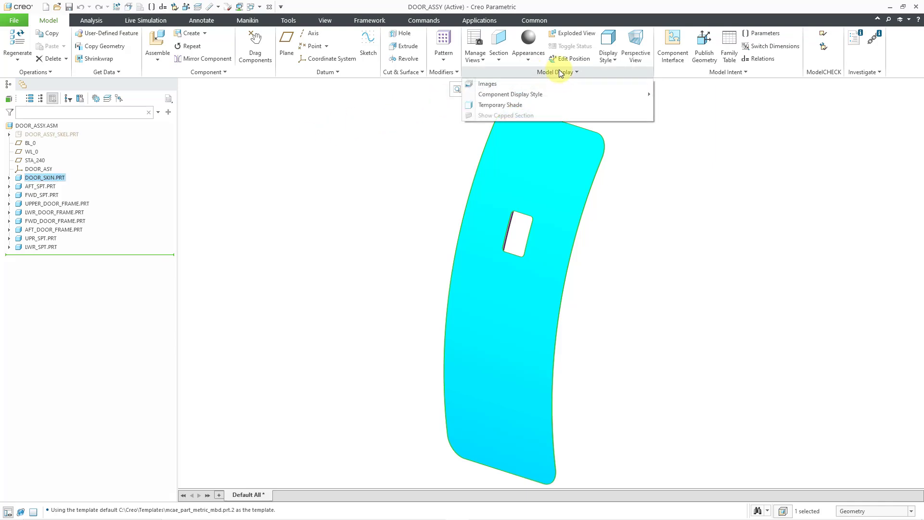
Make DOOR_SKIN.PRT Transparent and reselect it in the model tree.
mouse_move(562, 93)
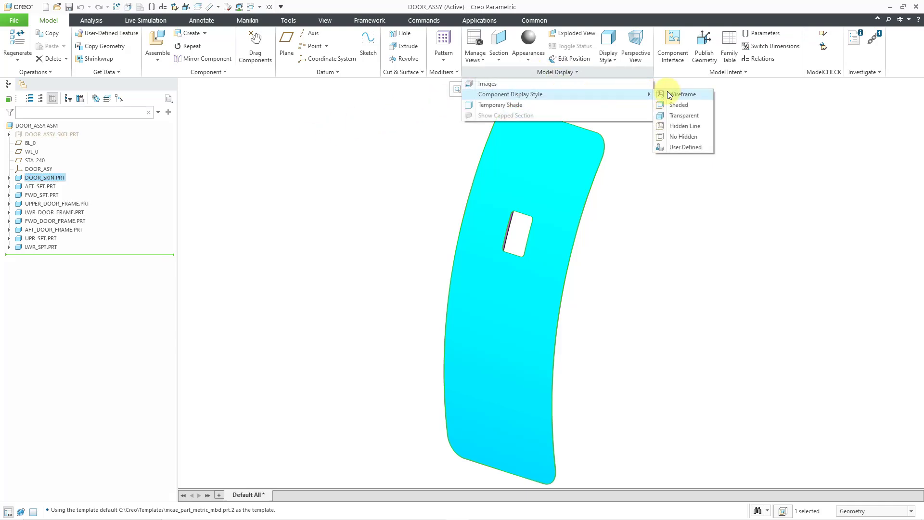
left_click(684, 114)
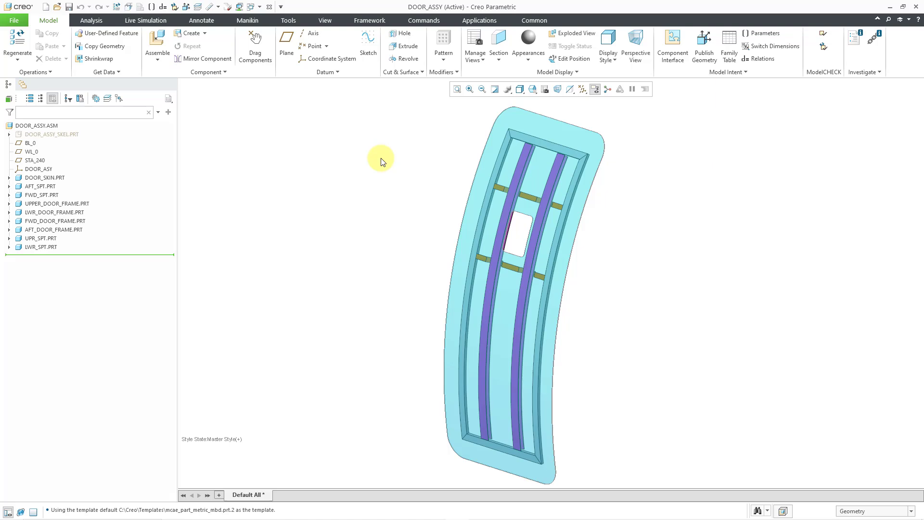
left_click(54, 179)
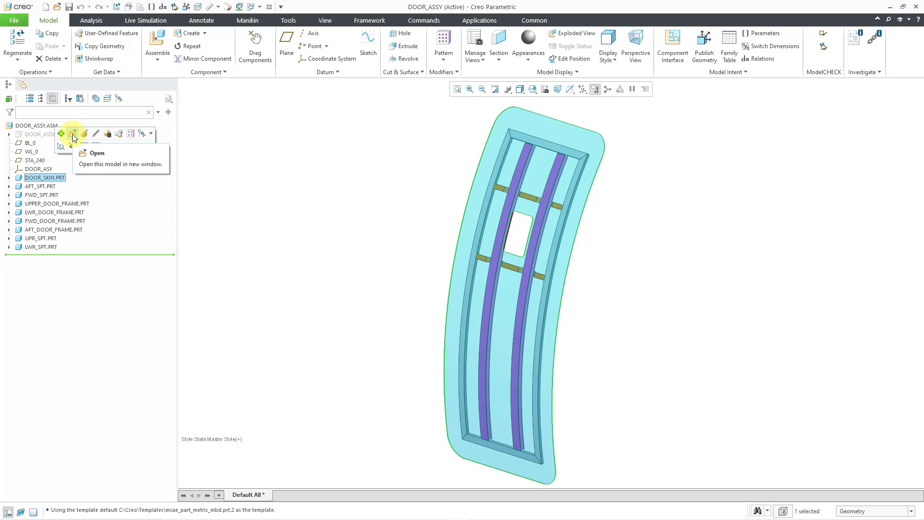
Open DOOR_SKIN.PRT in its own window and unhide the CG_DOOR_ASSY_SKEL curve.
left_click(73, 135)
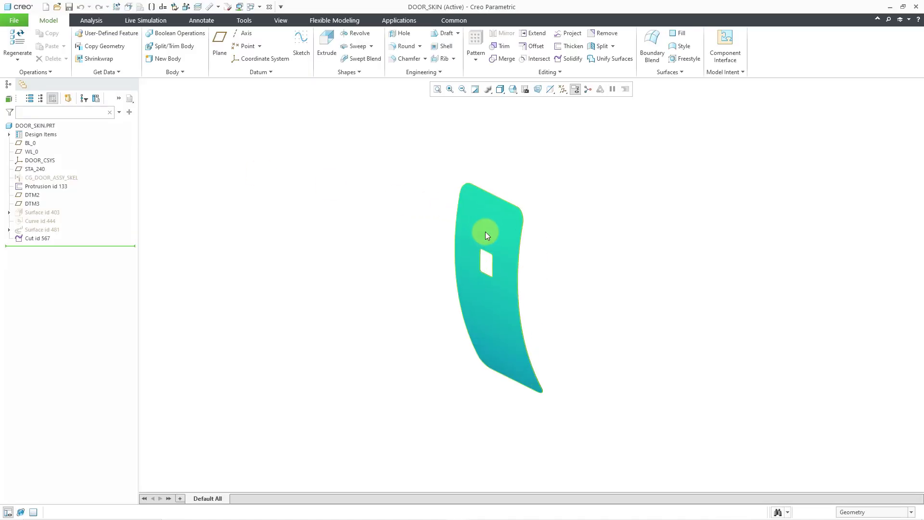
left_click(66, 179)
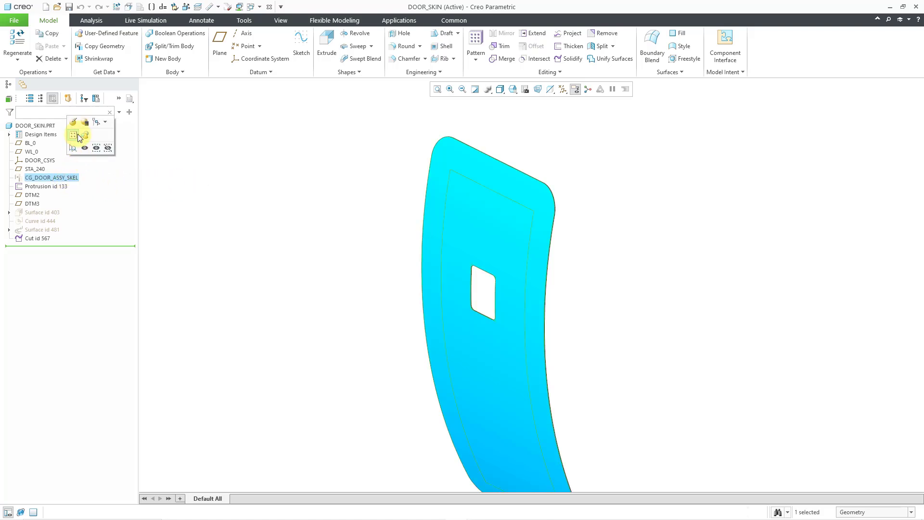
left_click(84, 148)
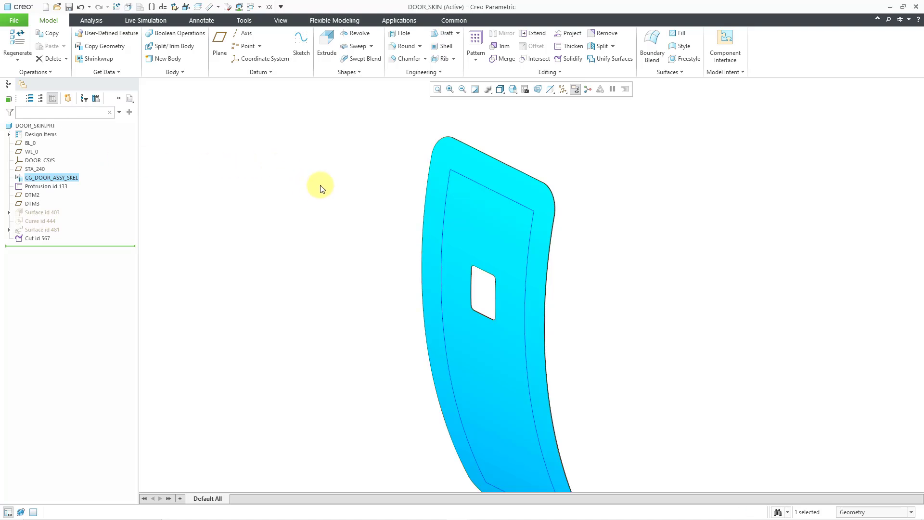
middle_click_drag(319, 187, 395, 211)
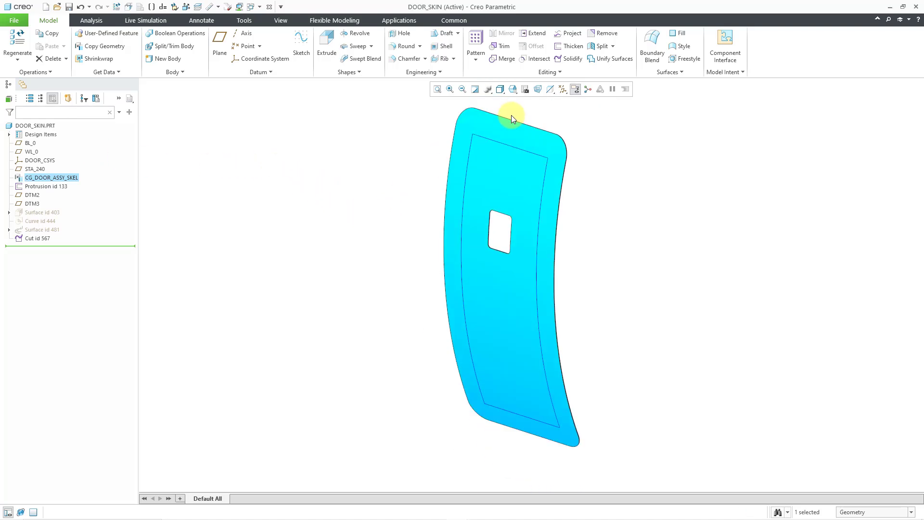
middle_click_drag(511, 114, 418, 94)
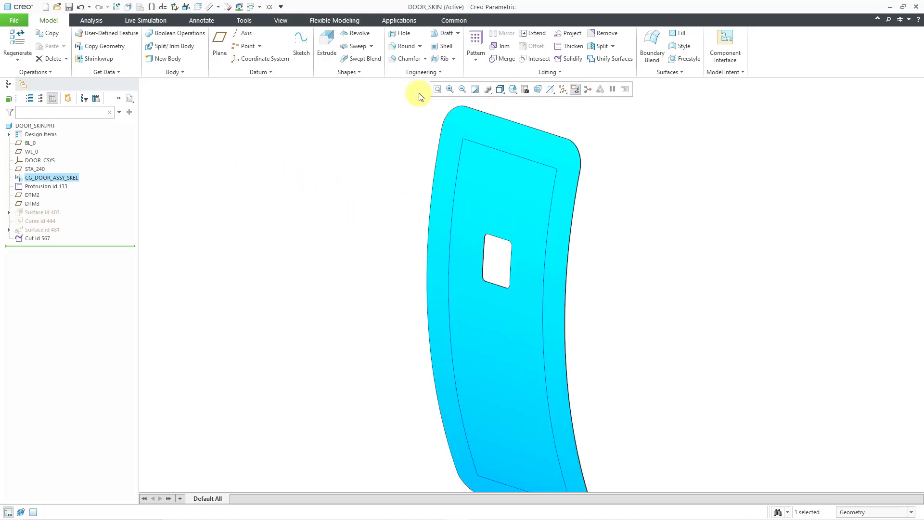
Create datum point PNT0 on the top of the inner curve at offset ratio 0.1.
left_click(246, 49)
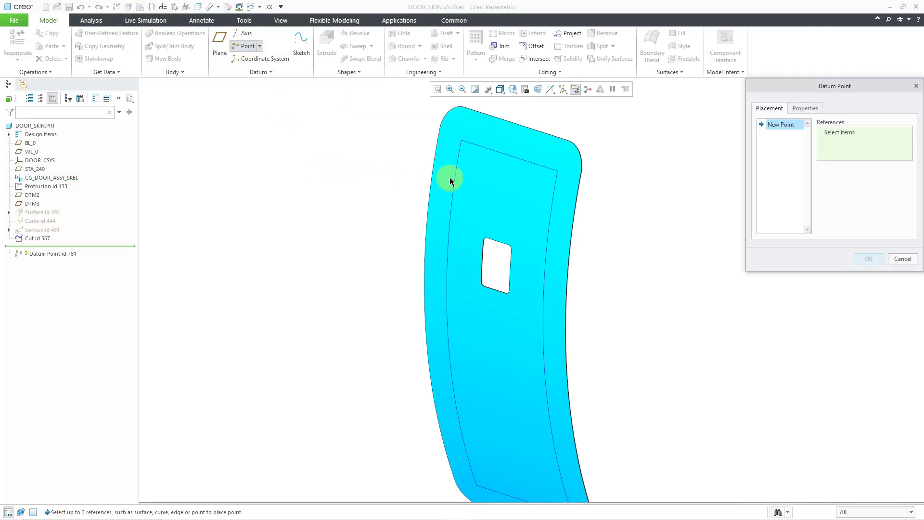
left_click(479, 149)
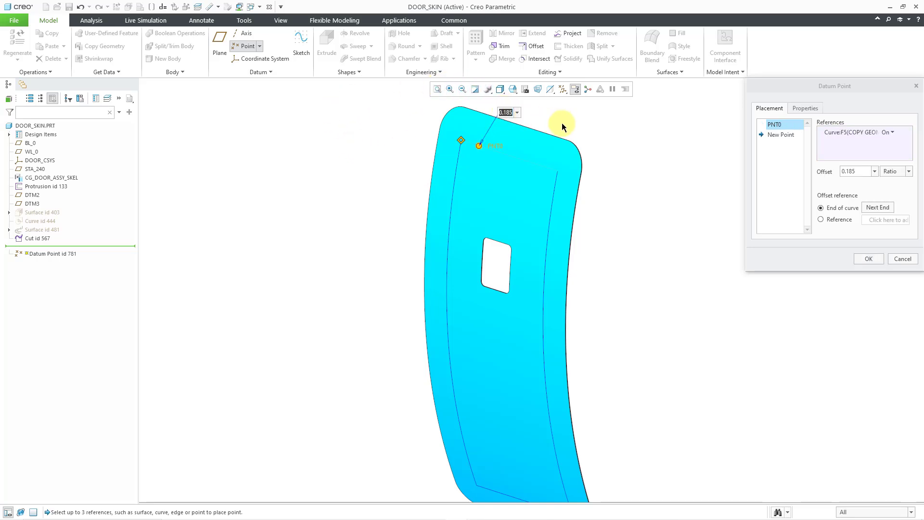
type(".1")
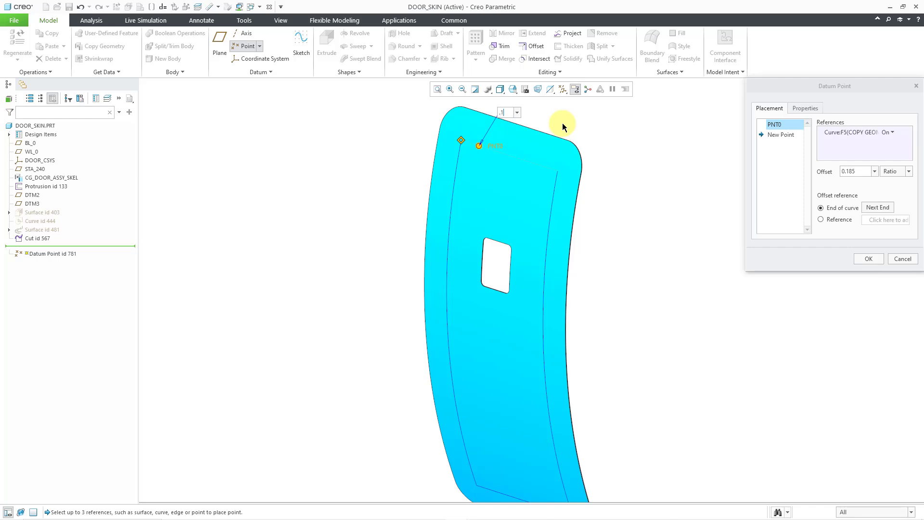
key("Return")
left_click(867, 259)
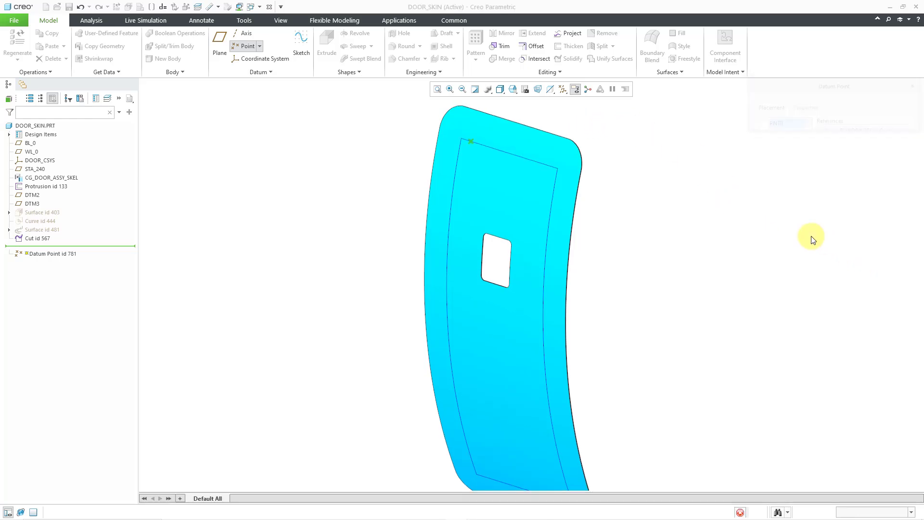
Pattern PNT0 into 5 members with a 0.2 offset-ratio increment.
right_click(651, 155)
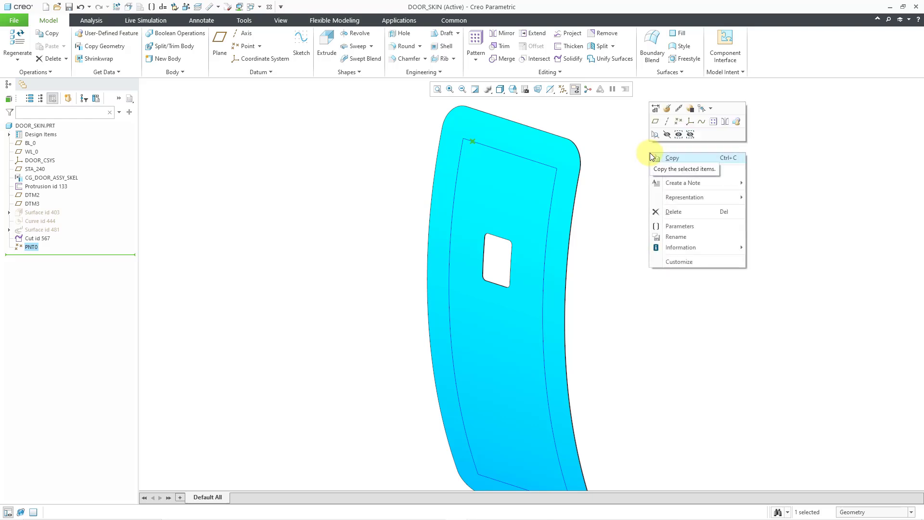
left_click(714, 123)
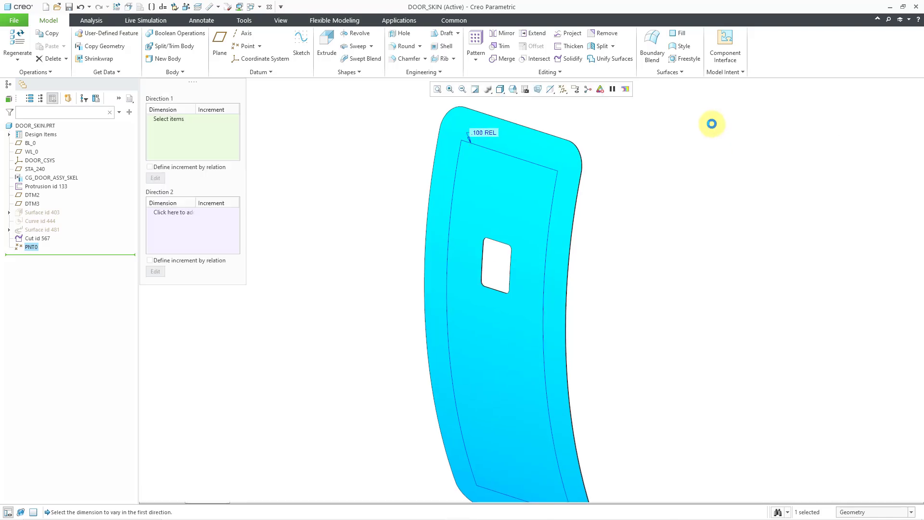
left_click(479, 133)
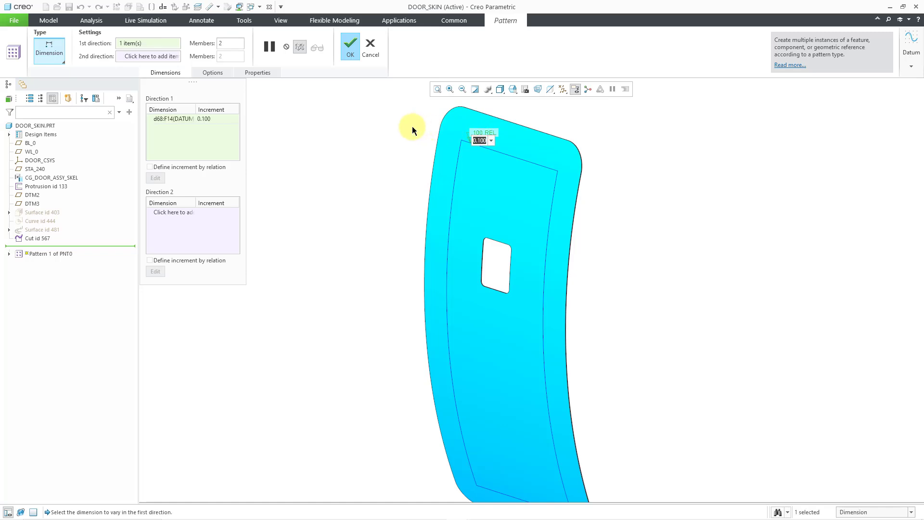
type(".2")
key("Return")
double_click(230, 44)
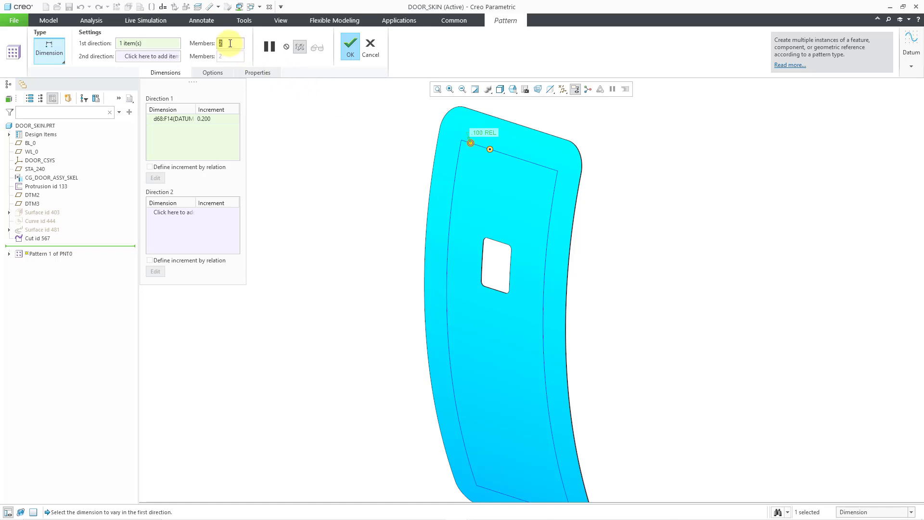
type("5")
left_click(352, 54)
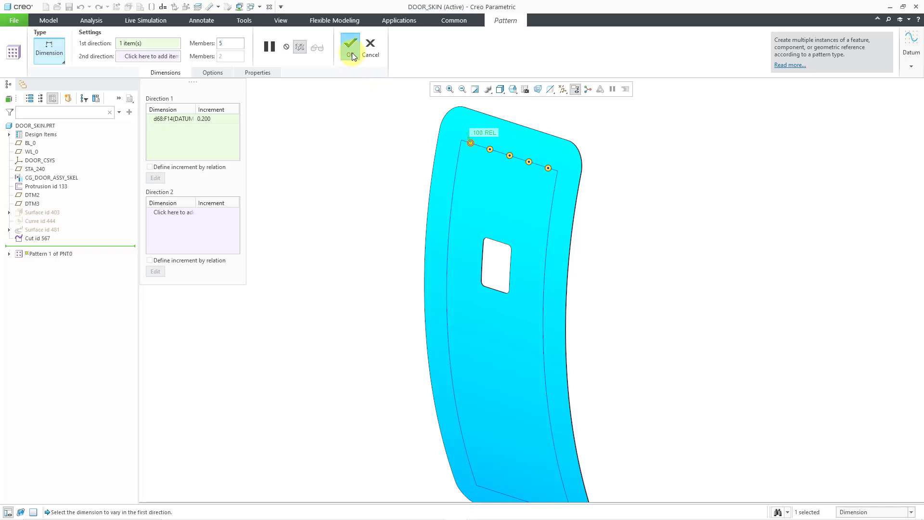
Turn on datum Point Display to label PNT0–PNT4, then clear the selection.
left_click(563, 90)
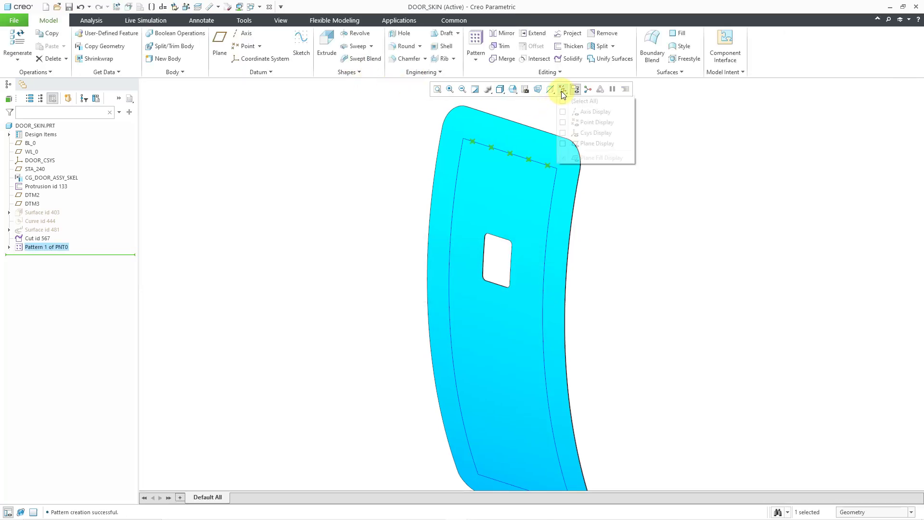
left_click(589, 122)
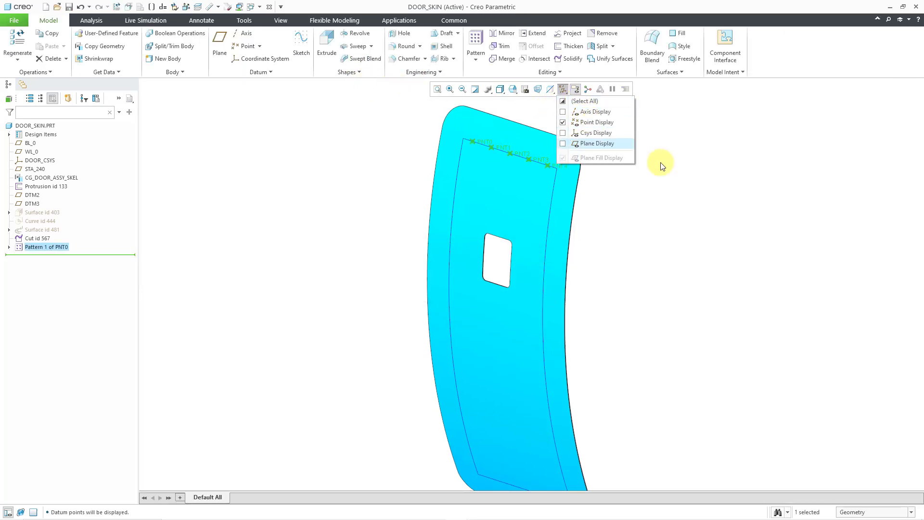
left_click(679, 192)
left_click(676, 192)
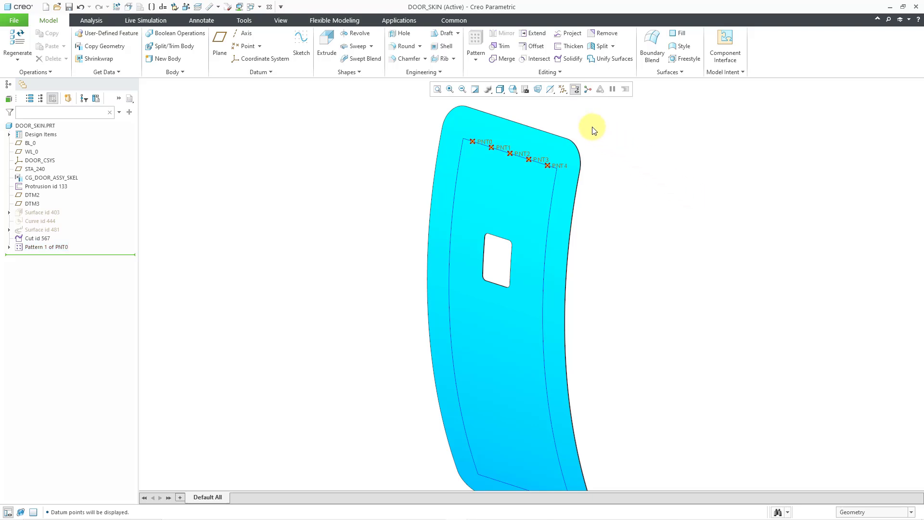
Return to the DOOR_ASSY.ASM window and zoom in on PNT0–PNT4 along the top frame.
left_click(259, 7)
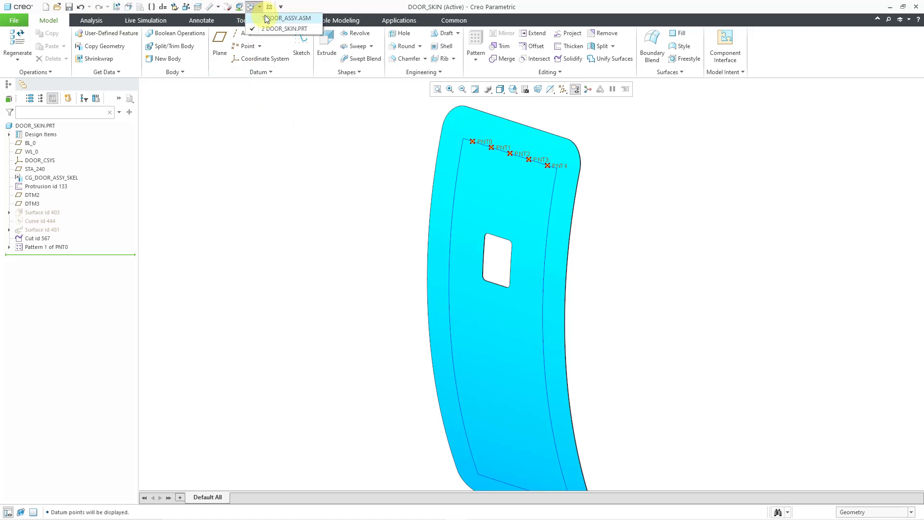
left_click(287, 18)
scroll(522, 111, "down", 8)
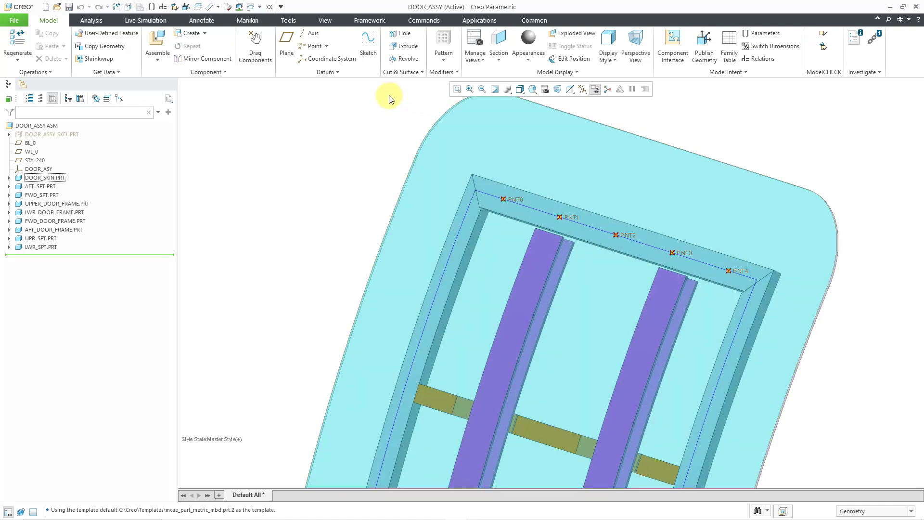
left_click(291, 21)
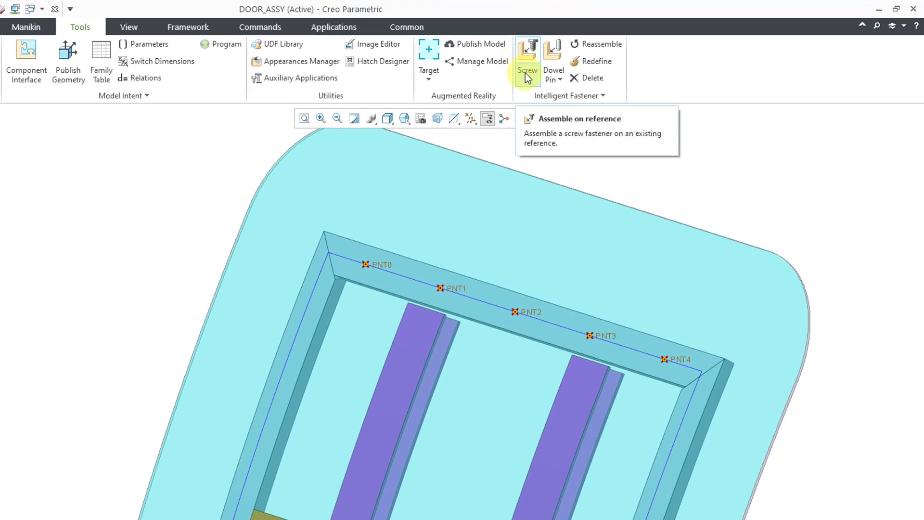
Begin placing a screw on existing reference PNT0, then cancel the placement.
left_click(527, 79)
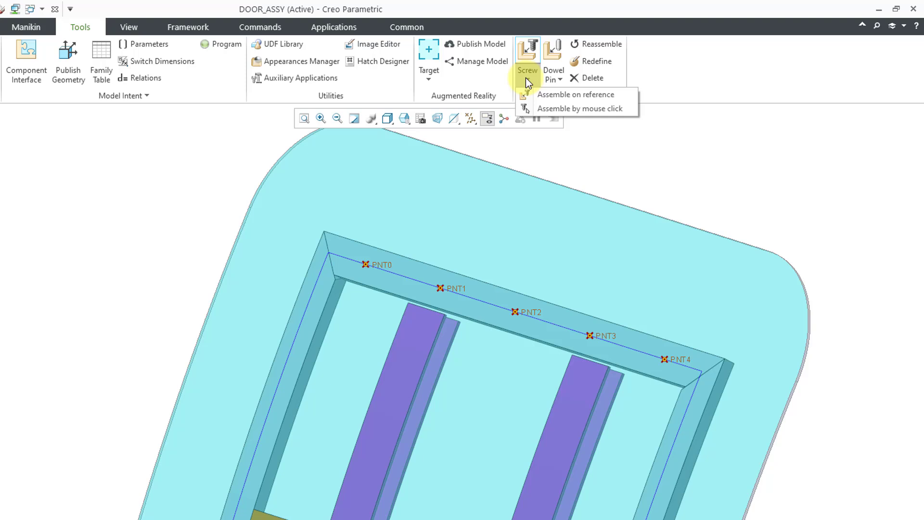
left_click(595, 96)
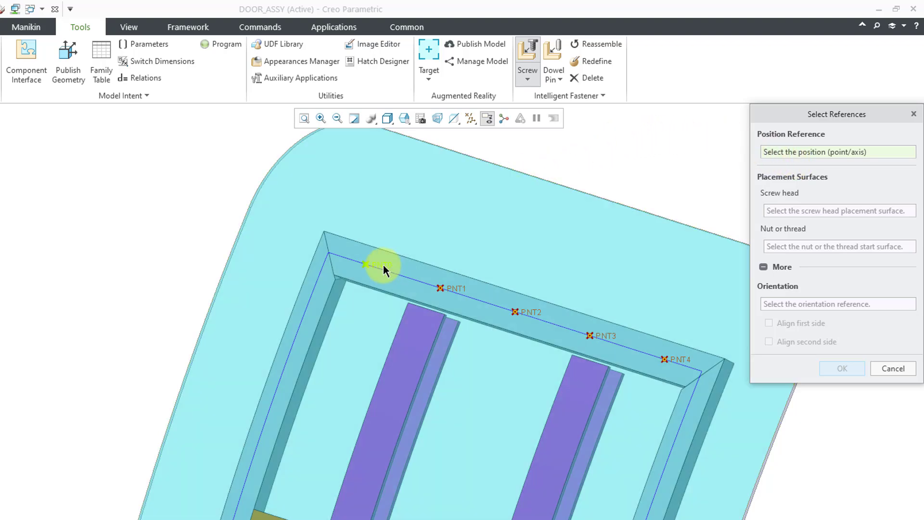
left_click(384, 266)
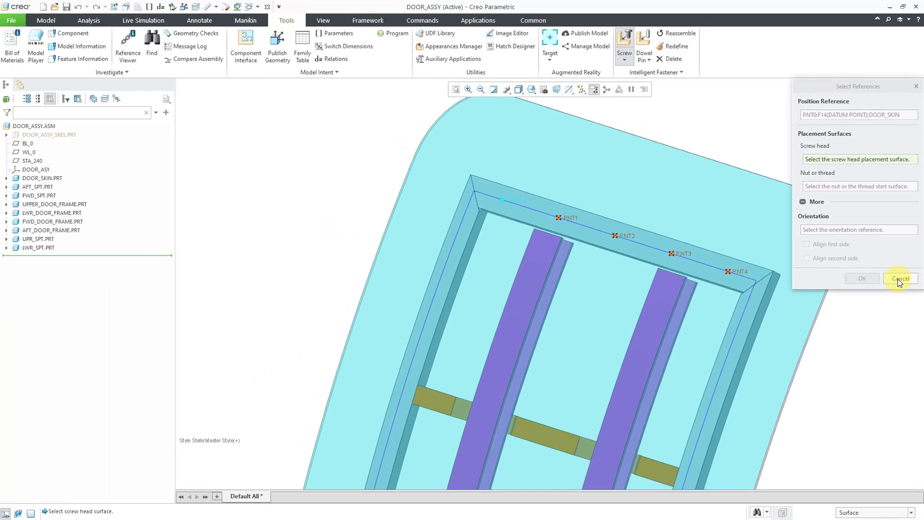
left_click(893, 368)
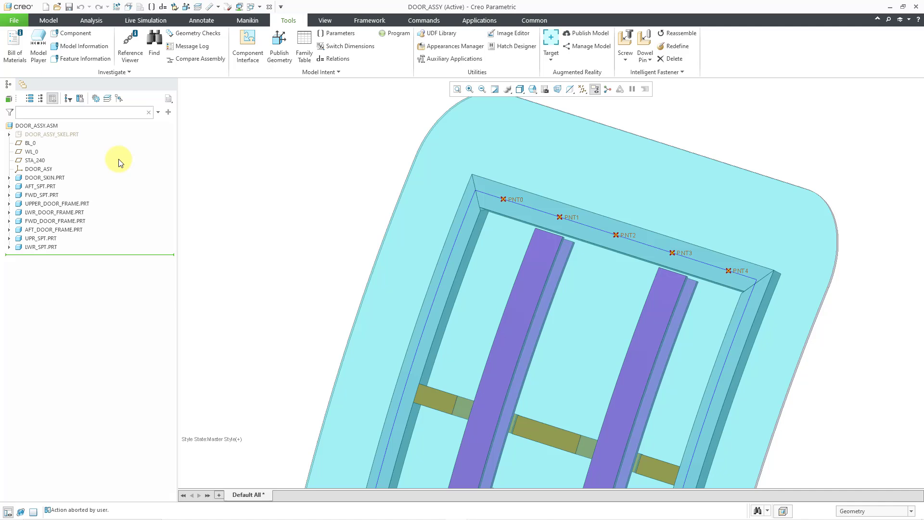
Reopen DOOR_SKIN.PRT in its own window and zoom in on PNT0–PNT4.
left_click(57, 180)
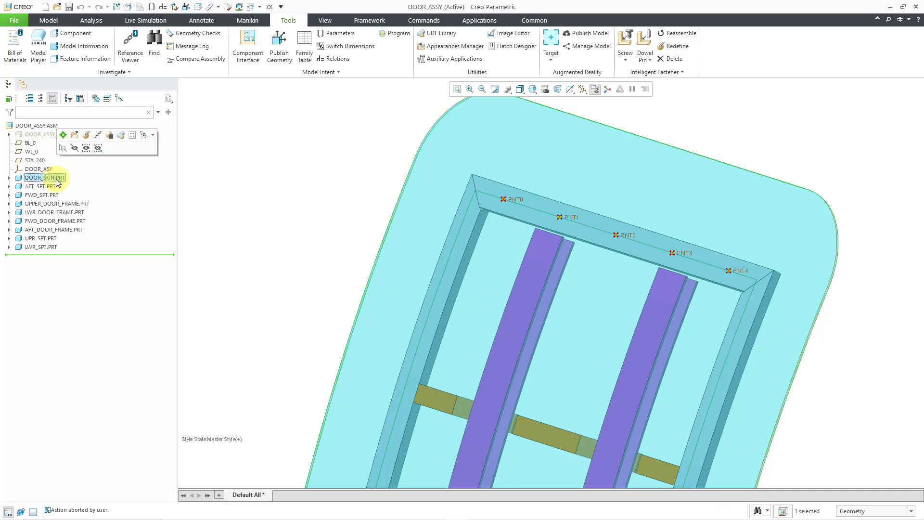
left_click(75, 136)
scroll(466, 98, "up", 2)
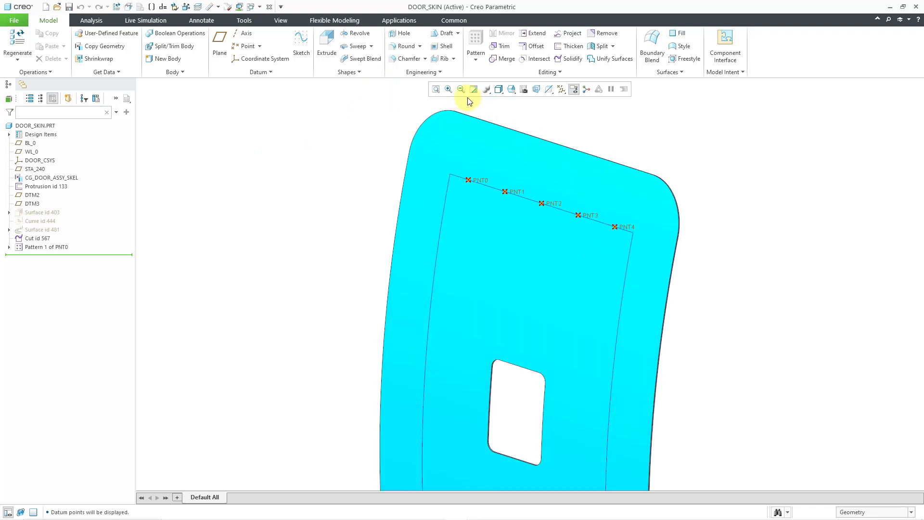
scroll(469, 99, "up", 2)
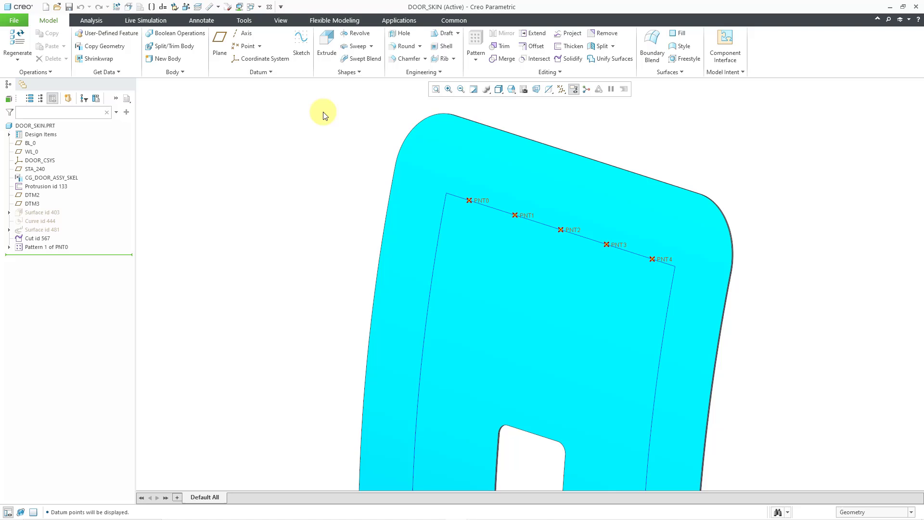
Define a datum plane through PNT0 and tangent to the skin surface.
left_click(221, 53)
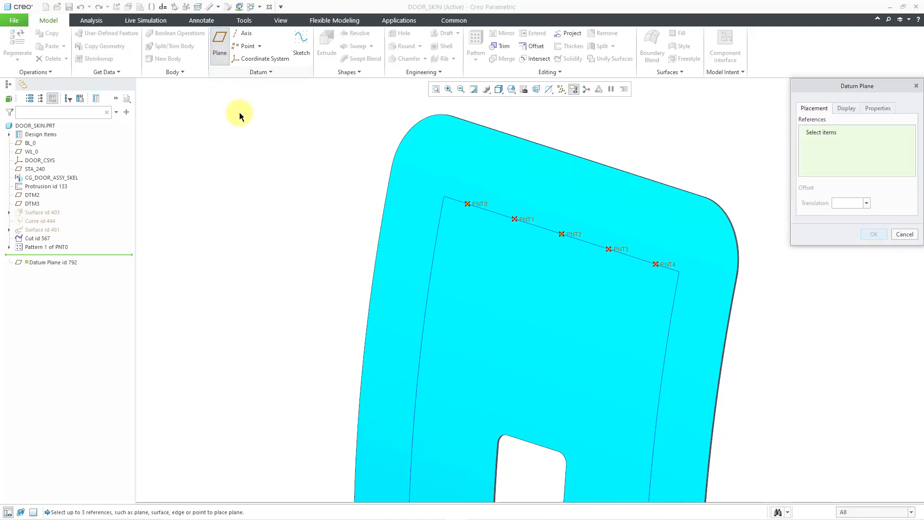
left_click(482, 203)
scroll(587, 140, "up", 3)
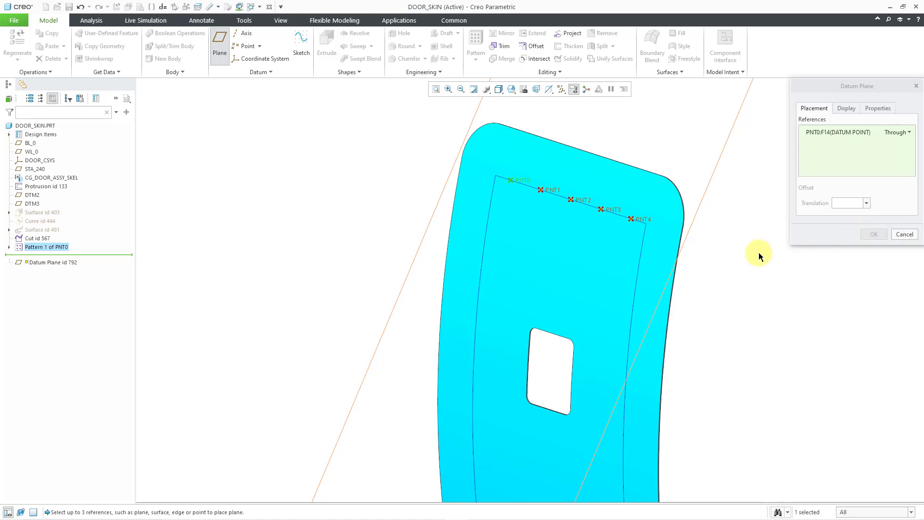
left_click(608, 200, "ctrl")
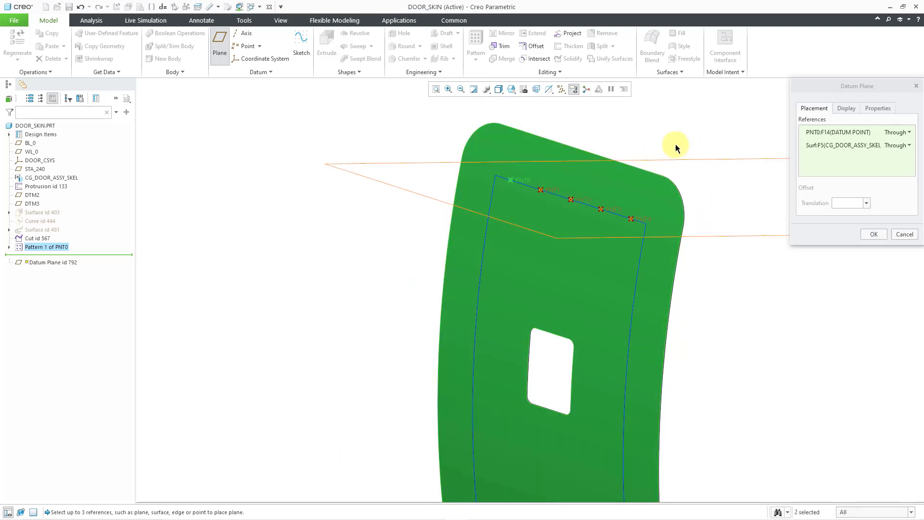
left_click(903, 147)
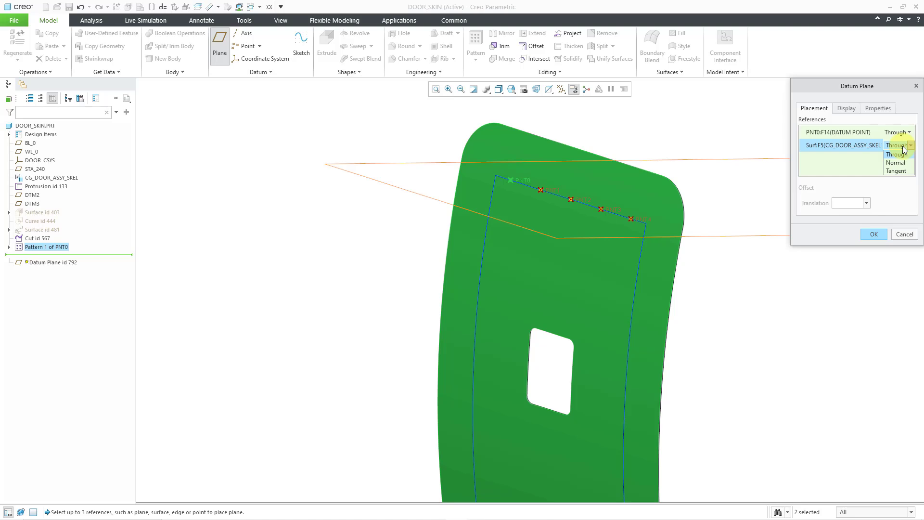
left_click(897, 171)
mouse_move(675, 226)
middle_mouse_down()
mouse_move(612, 235)
mouse_move(545, 220)
mouse_move(685, 227)
middle_mouse_up()
scroll(631, 200, "down", 2)
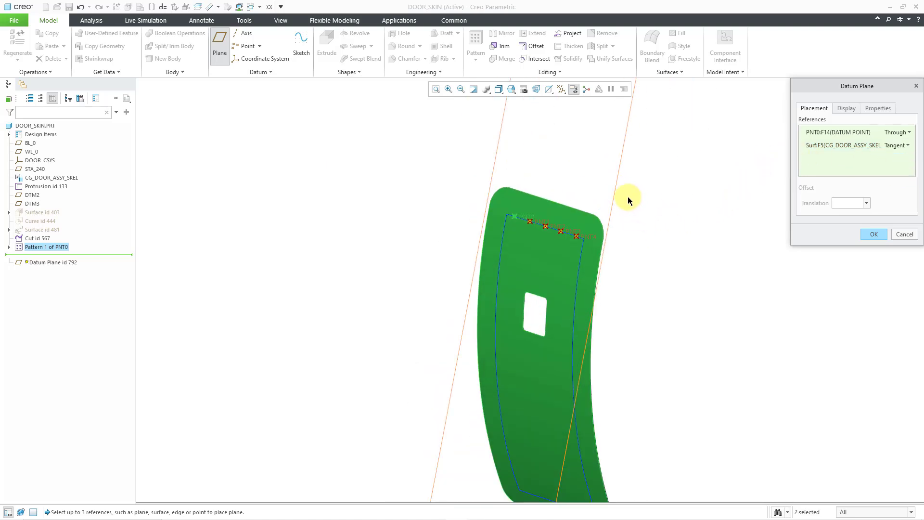
Size the plane outline from PNT0 using the point filter and finish DTM4.
left_click(850, 109)
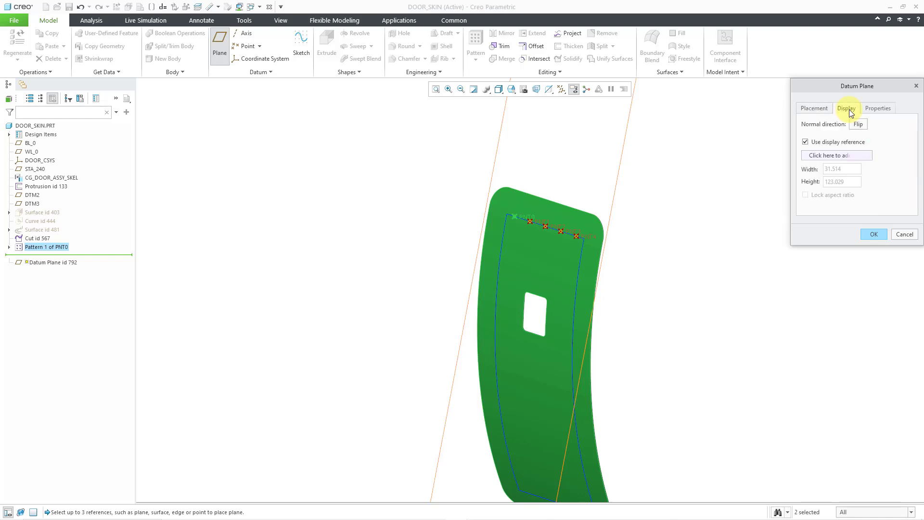
left_click(824, 155)
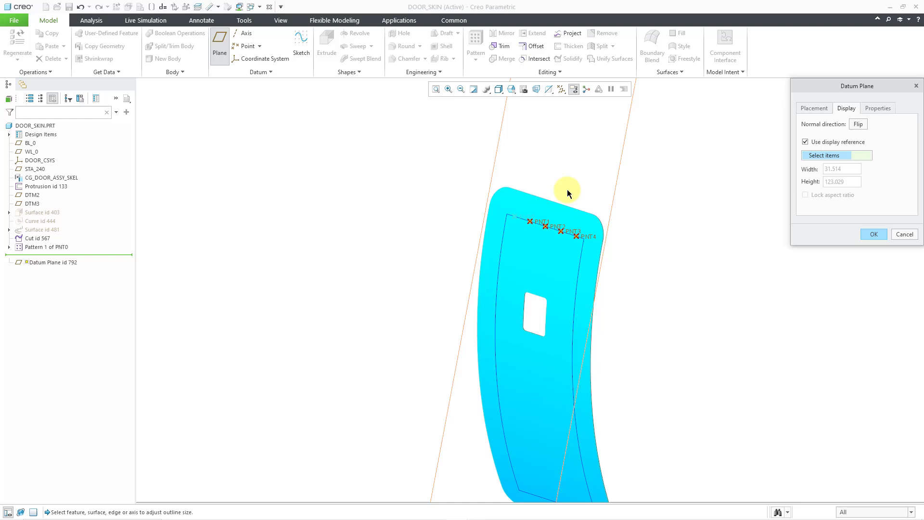
scroll(534, 203, "down", 3)
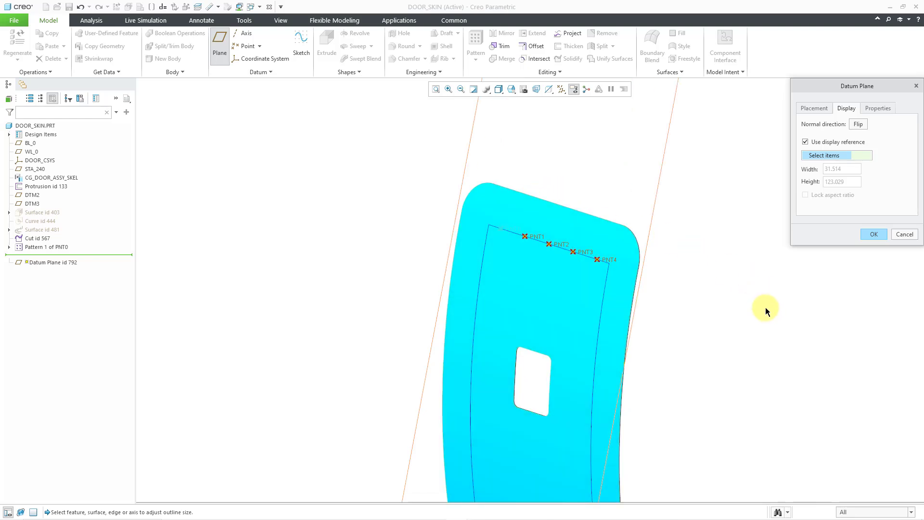
left_click(864, 513)
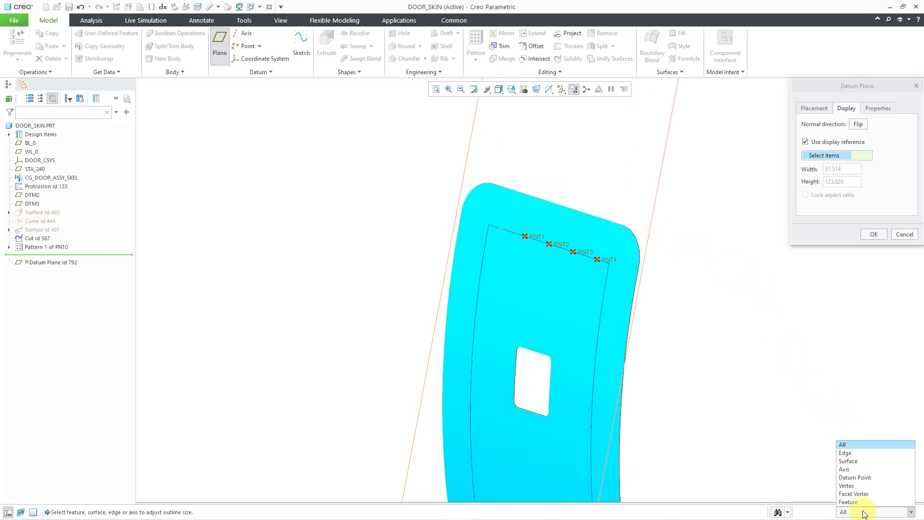
left_click(864, 478)
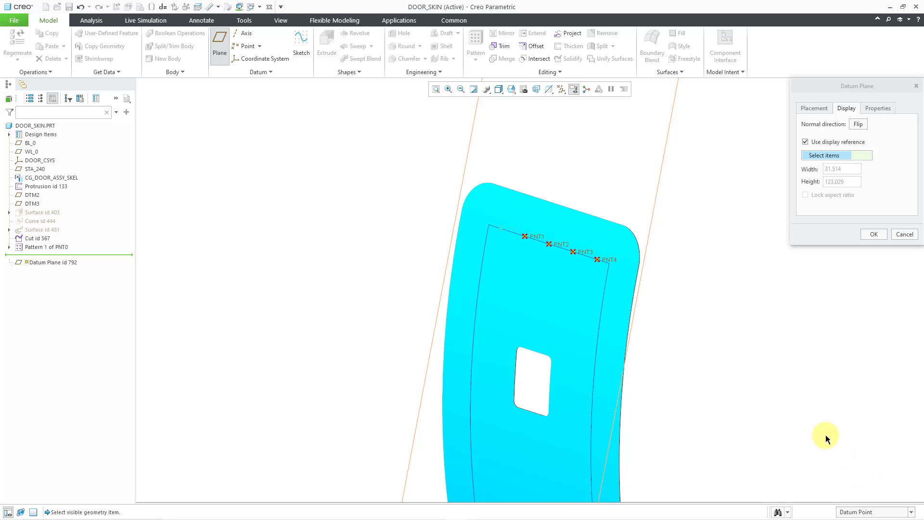
left_click(506, 230)
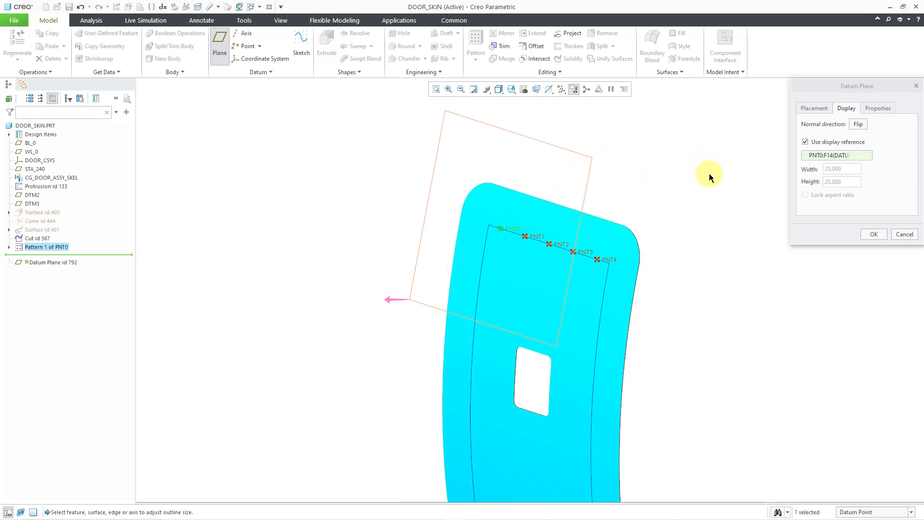
left_click(869, 235)
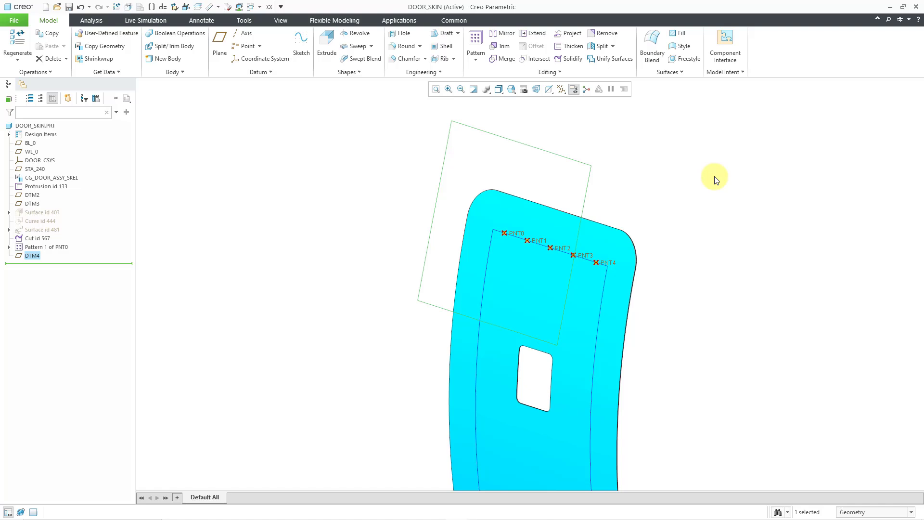
Start a Fill on DTM4 and sketch a centre rectangle at PNT0.
left_click(682, 34)
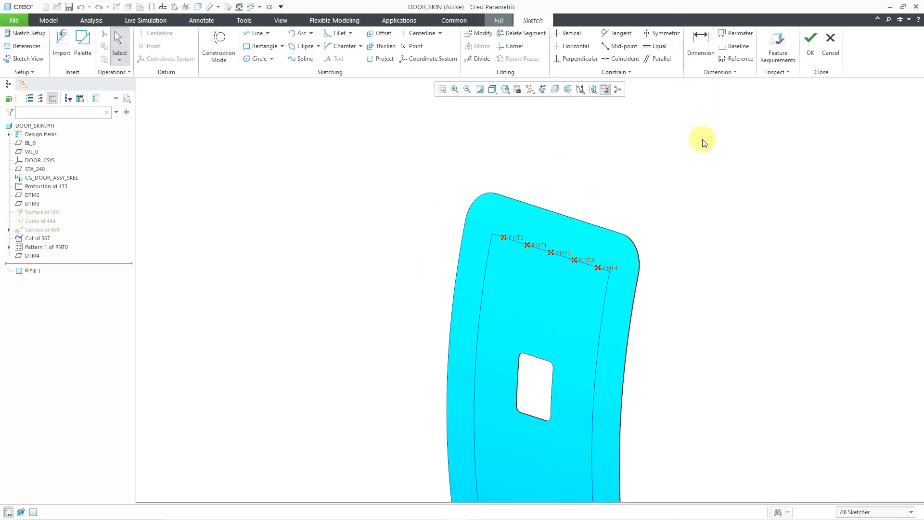
left_click(542, 89)
scroll(583, 292, "up", 8)
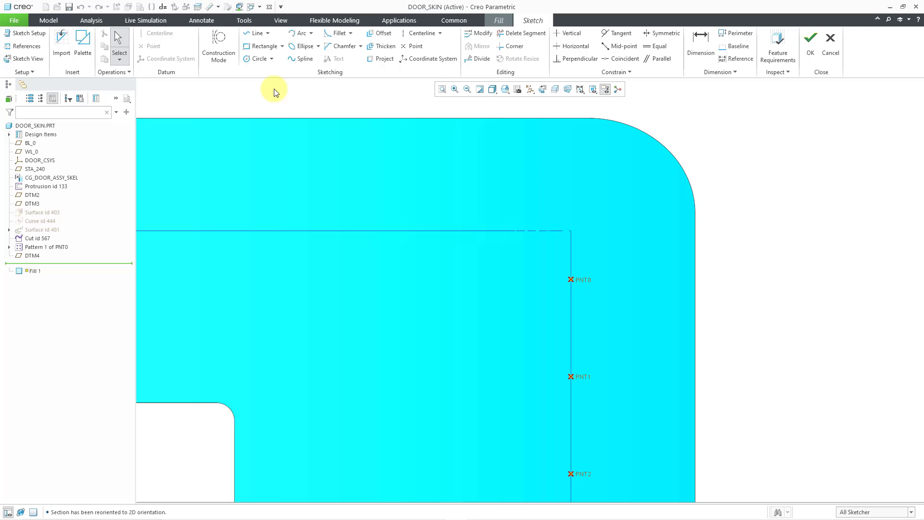
left_click(283, 47)
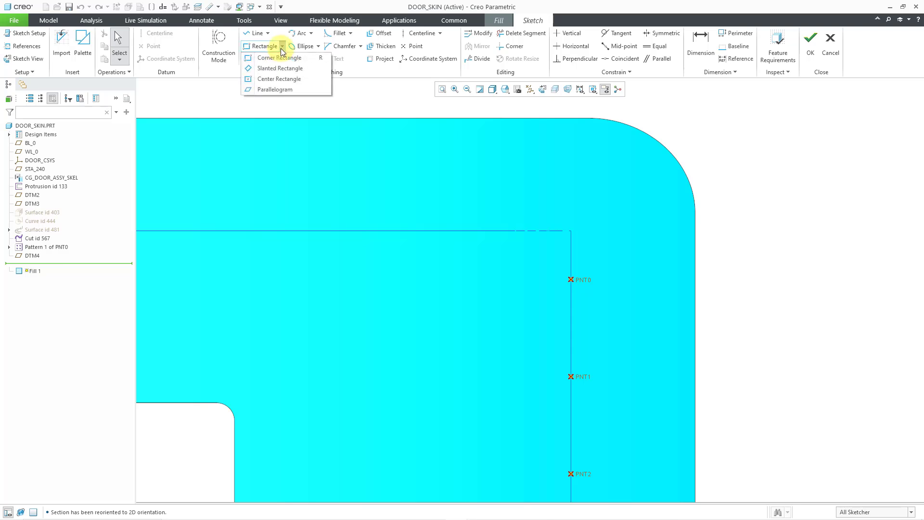
left_click(282, 79)
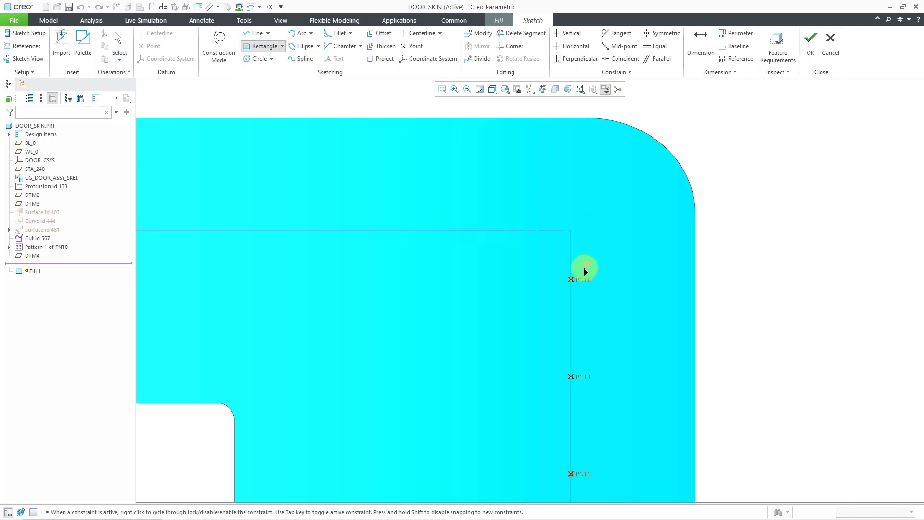
left_click(572, 280)
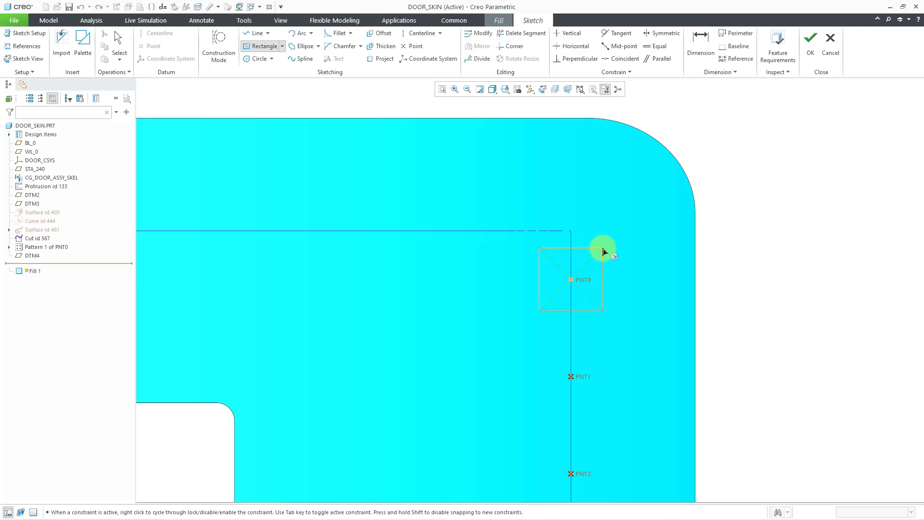
left_click(604, 252)
middle_click(727, 255)
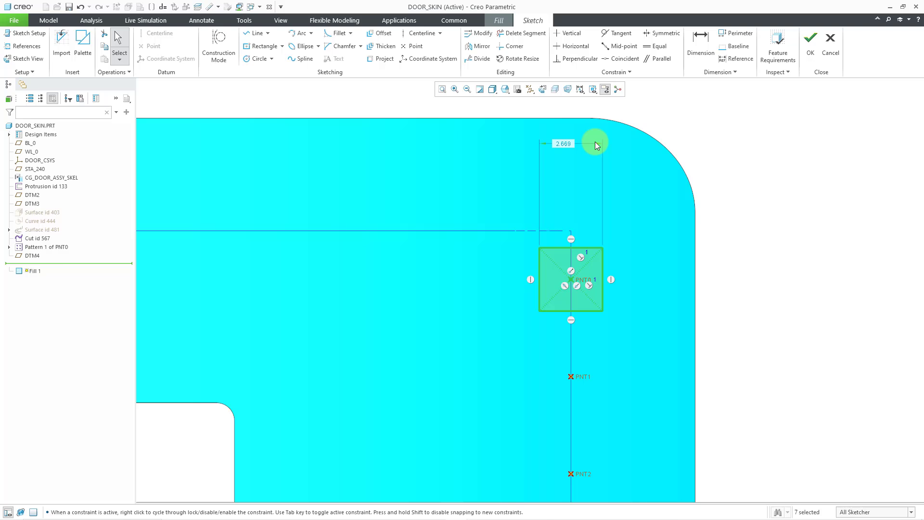
Set the rectangle width to 1.000, move its dimension aside, and finish the sketch.
double_click(563, 143)
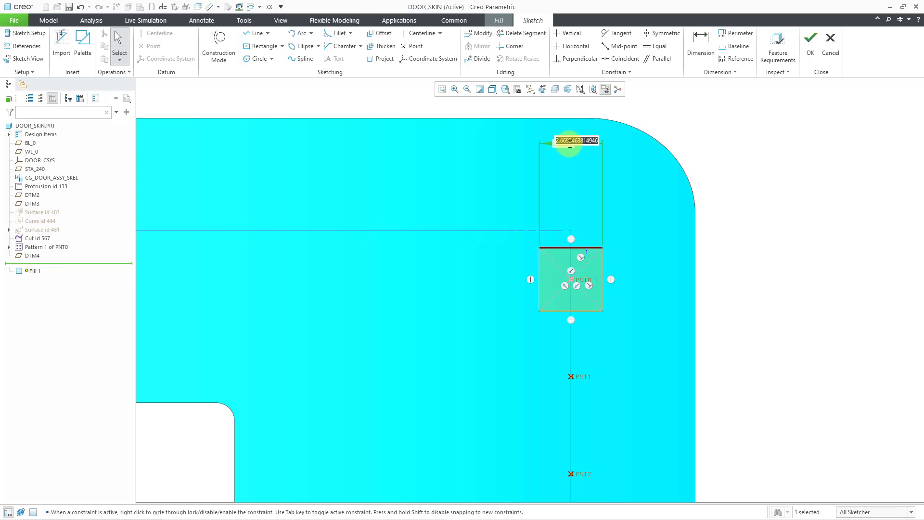
type("1")
key("Return")
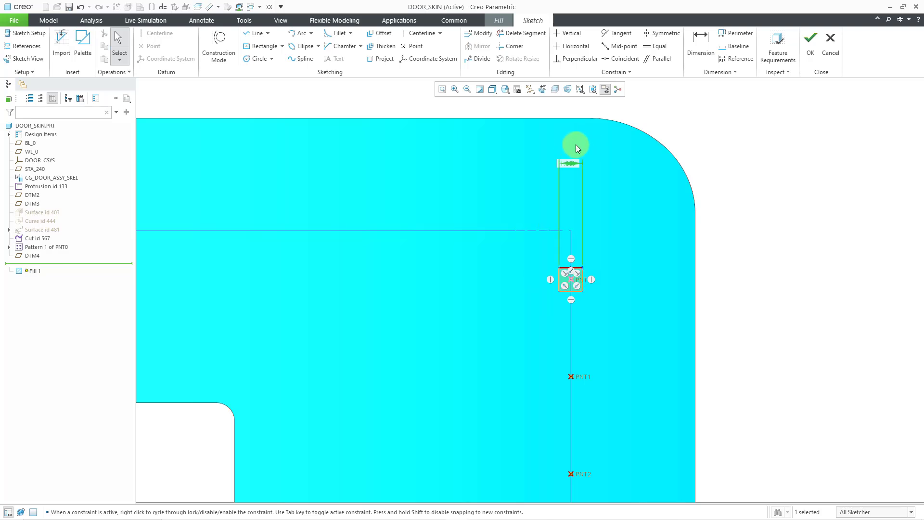
left_click_drag(574, 164, 599, 247)
left_click(756, 303)
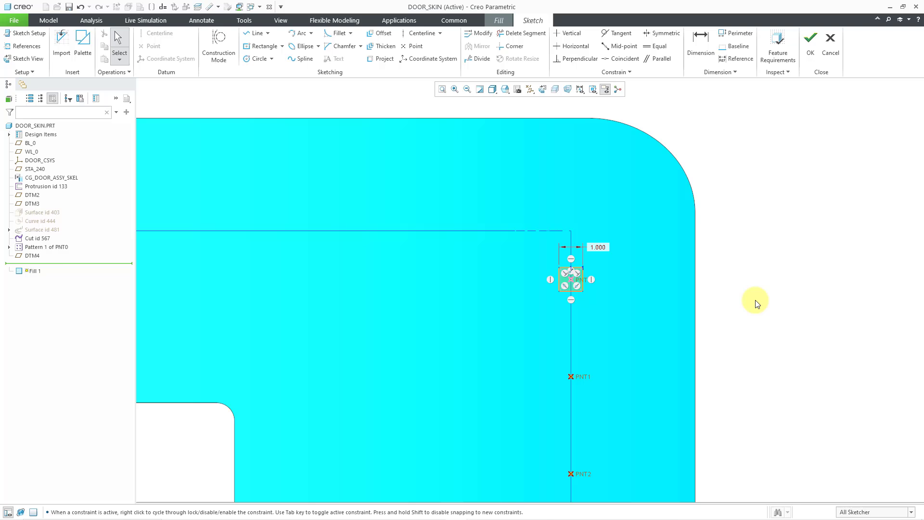
right_click(756, 303)
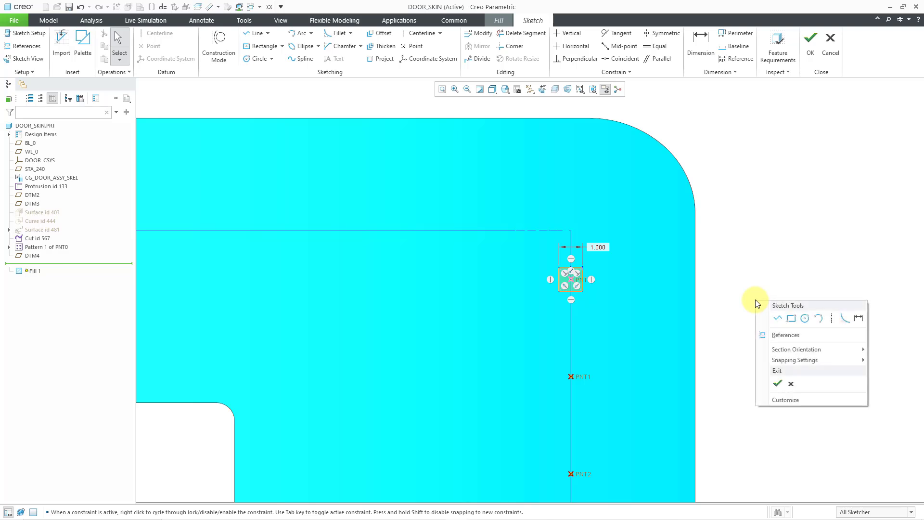
left_click(778, 384)
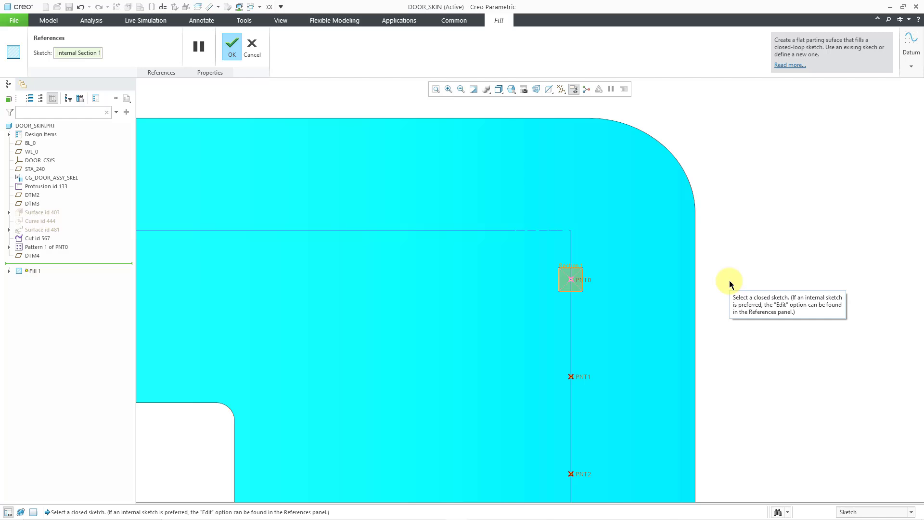
Finish Fill 1 and group it with DTM4 into LOCAL_GROUP.
middle_click(730, 280)
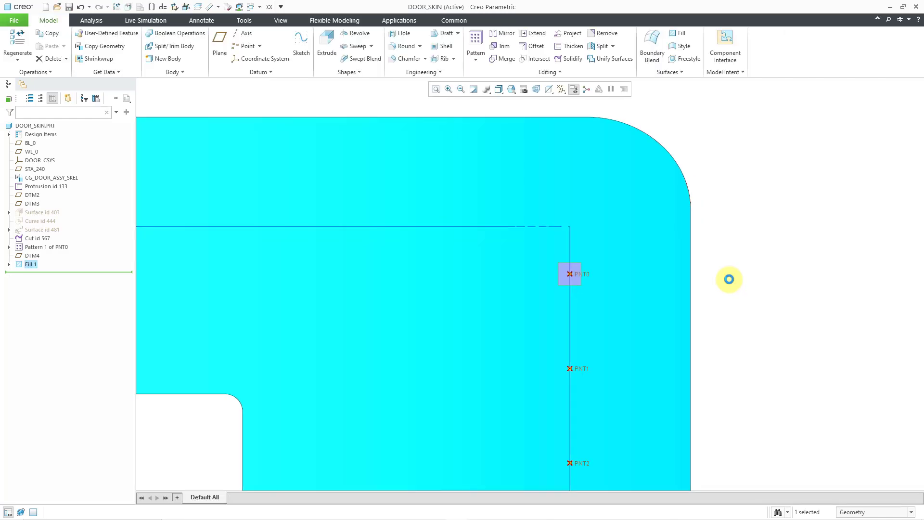
left_click(730, 278)
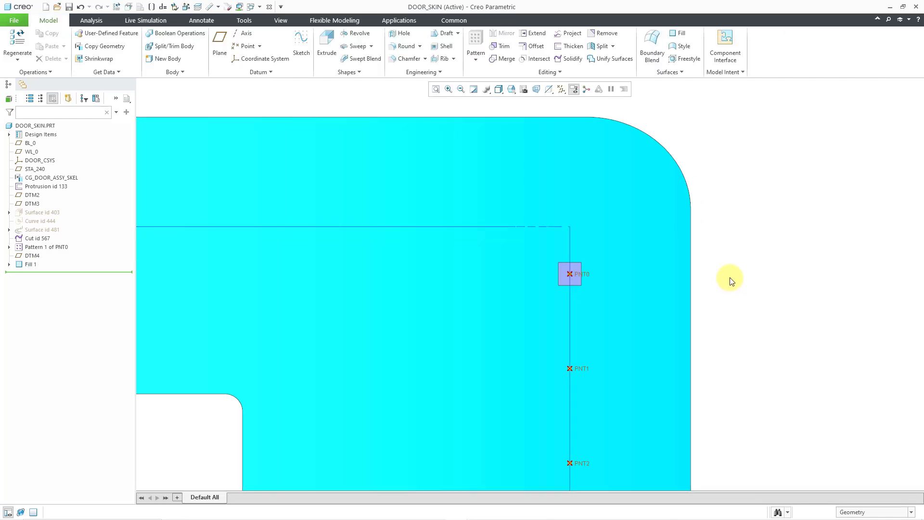
scroll(680, 189, "up", 2)
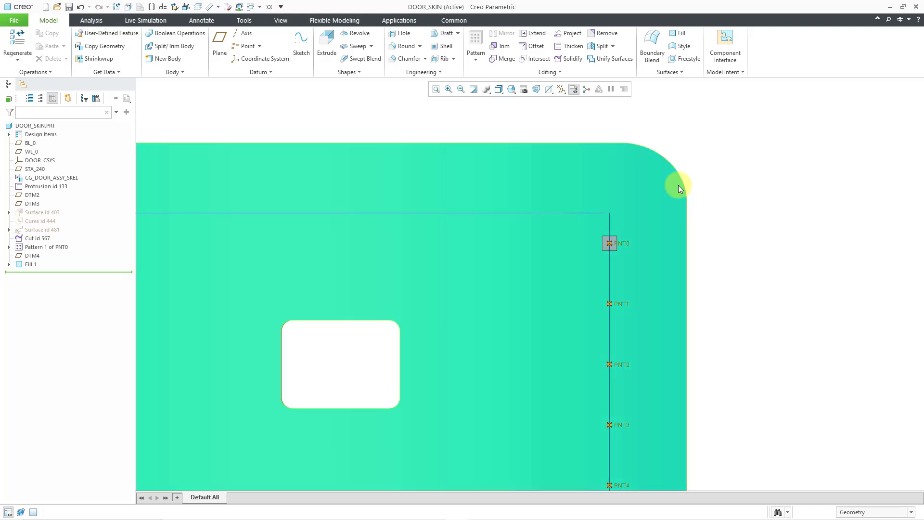
scroll(679, 188, "up", 1)
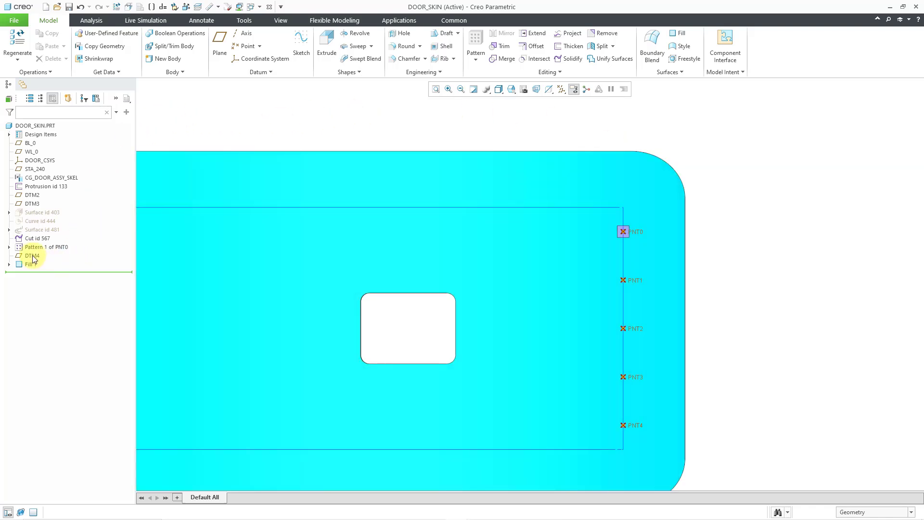
left_click(33, 257)
left_click(30, 265, "ctrl")
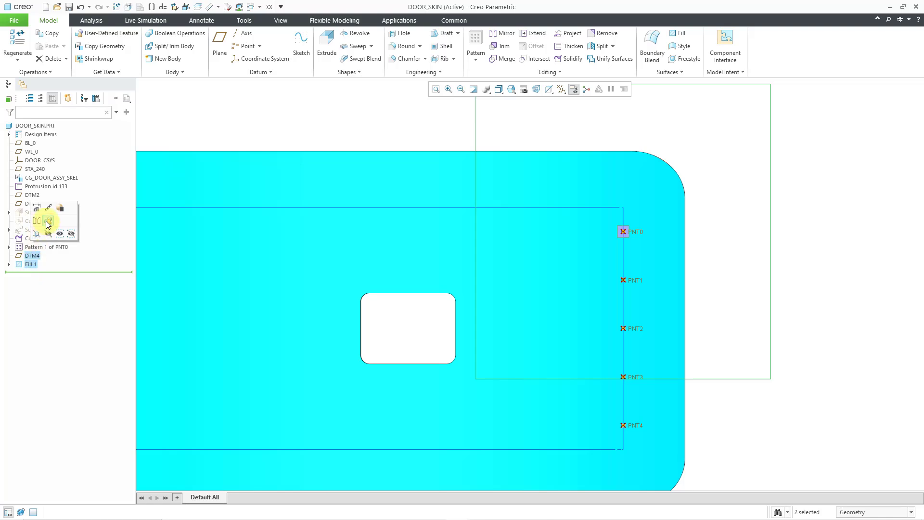
left_click(48, 223)
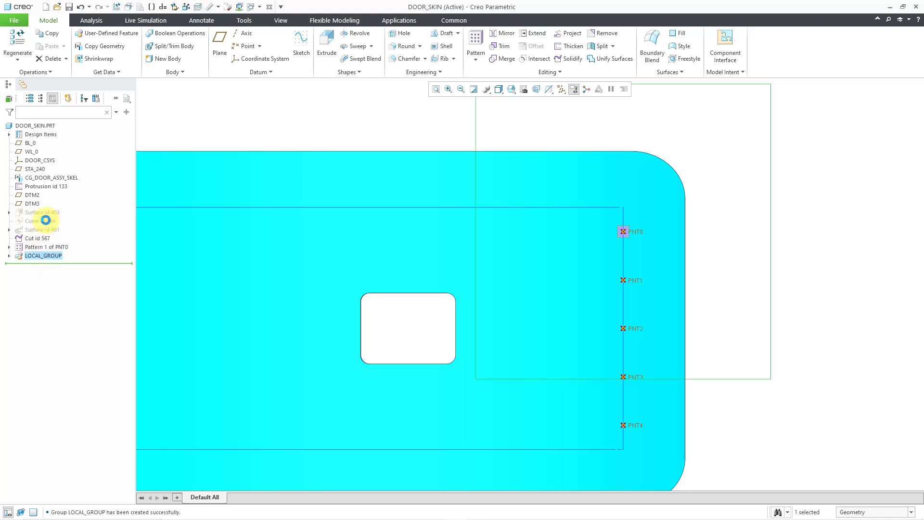
Pattern LOCAL_GROUP so a fill patch sits at PNT0 through PNT4.
right_click(44, 259)
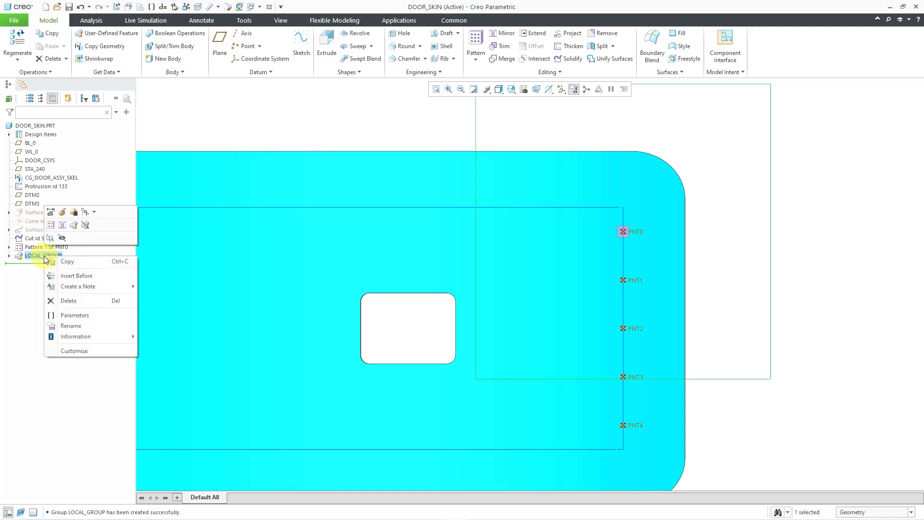
left_click(51, 226)
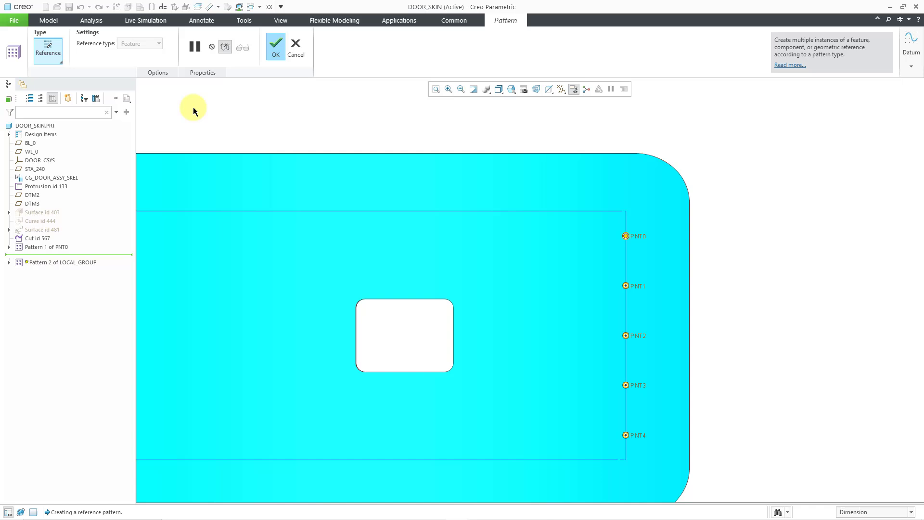
left_click(277, 52)
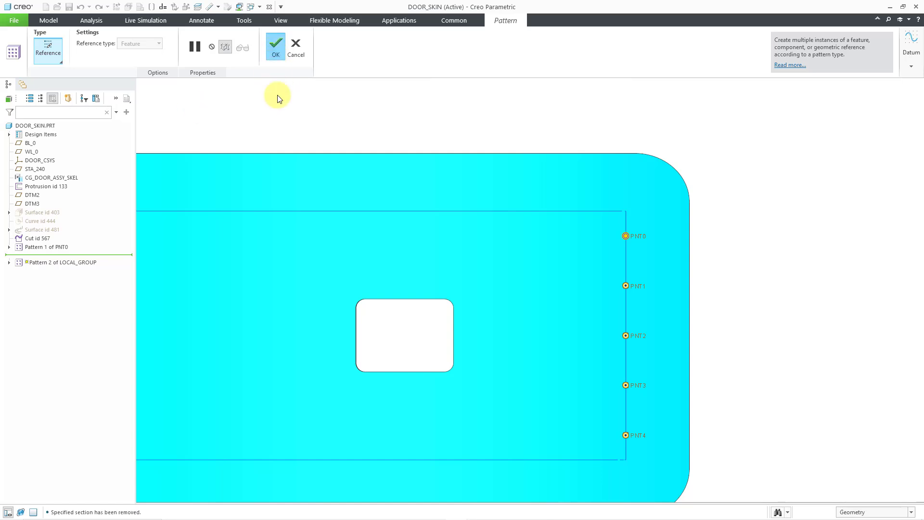
key("Escape")
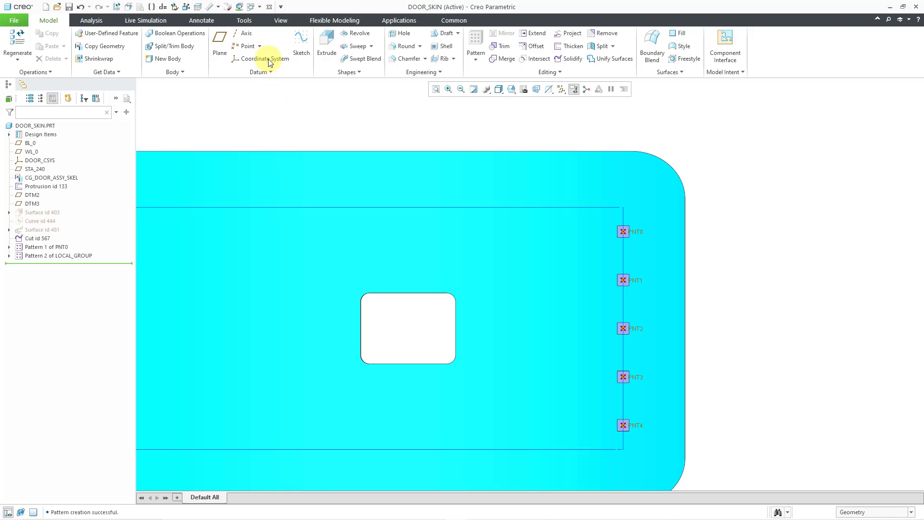
Switch to DOOR_ASSY and start an on-reference screw positioned at PNT0.
left_click(257, 8)
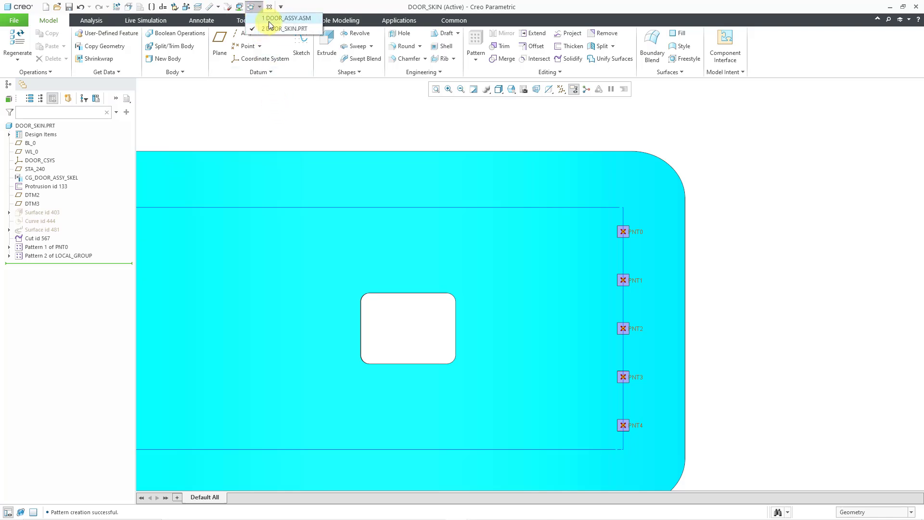
left_click(277, 15)
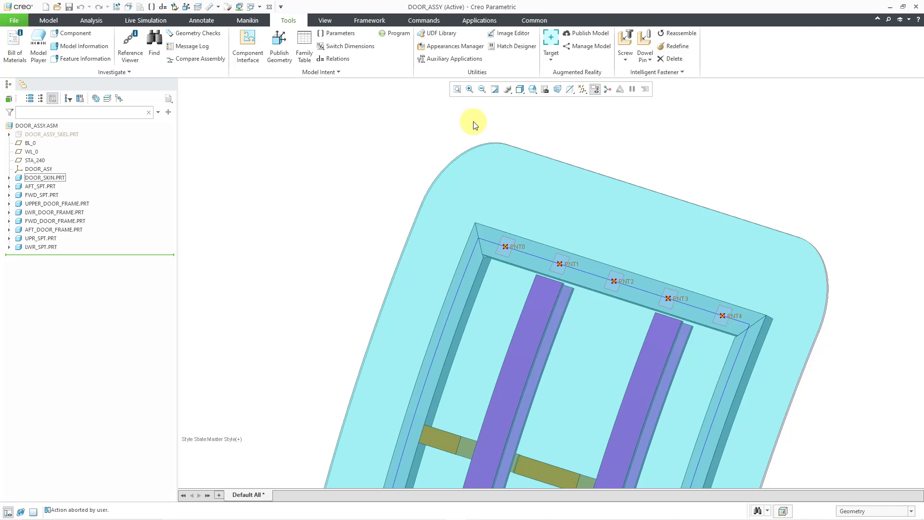
left_click(626, 62)
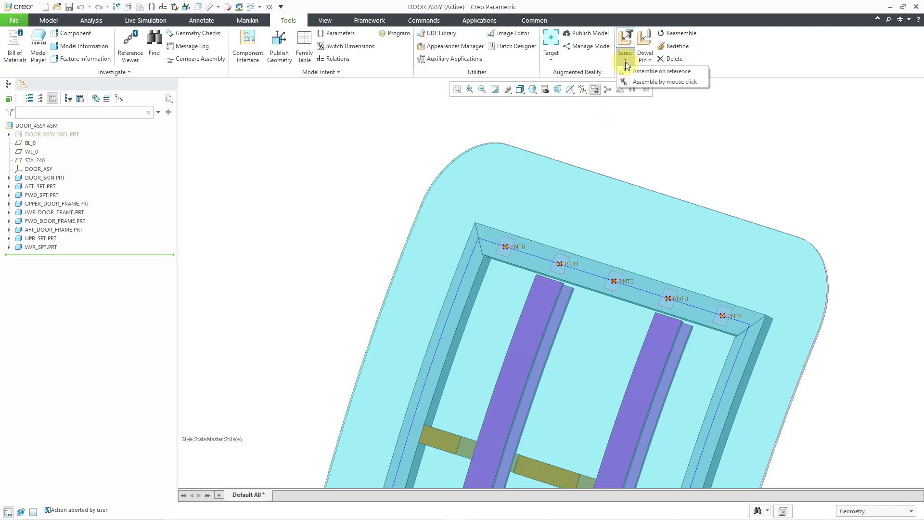
left_click(647, 72)
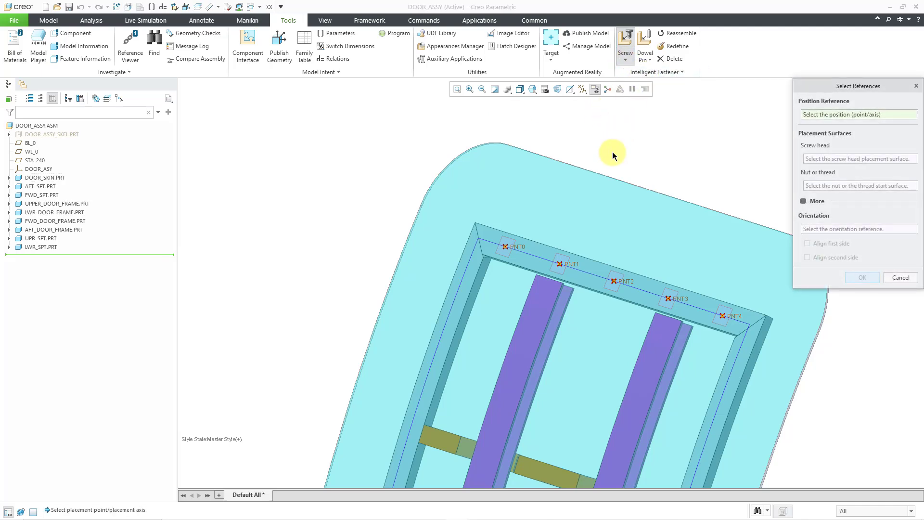
left_click(520, 249)
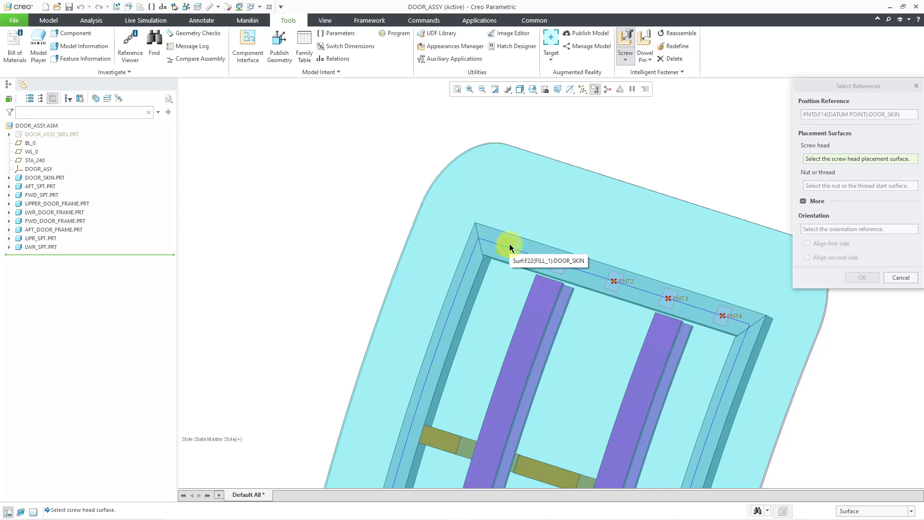
Use the door skin surface for the screw head and the frame flange for the nut.
left_click(510, 245)
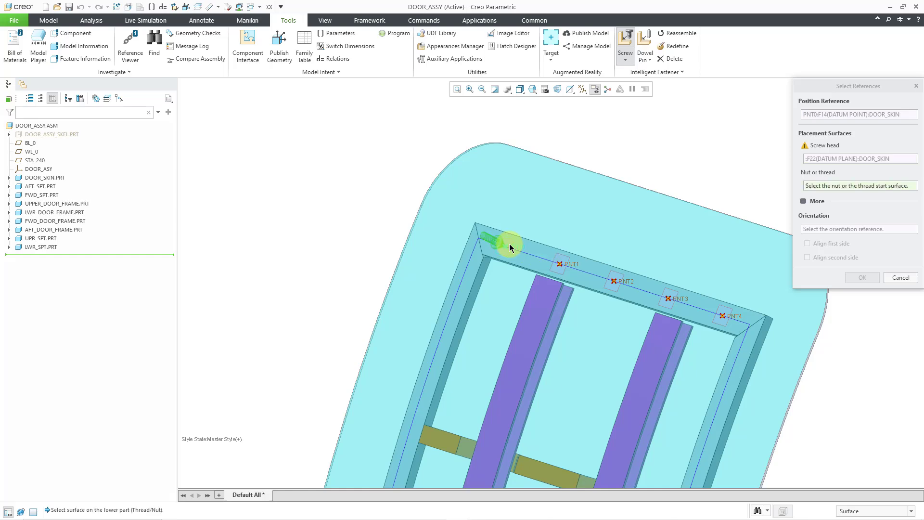
middle_click_drag(481, 205, 423, 145)
scroll(450, 230, "up", 5)
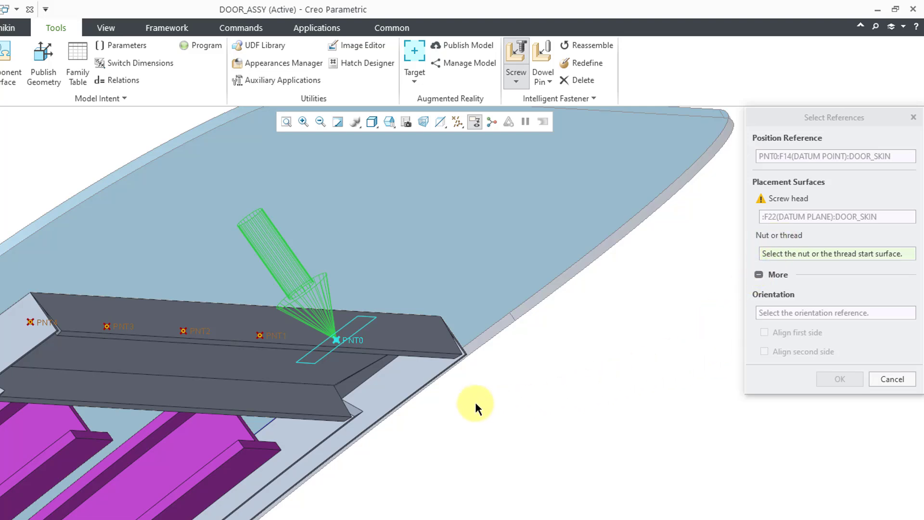
left_click(348, 368)
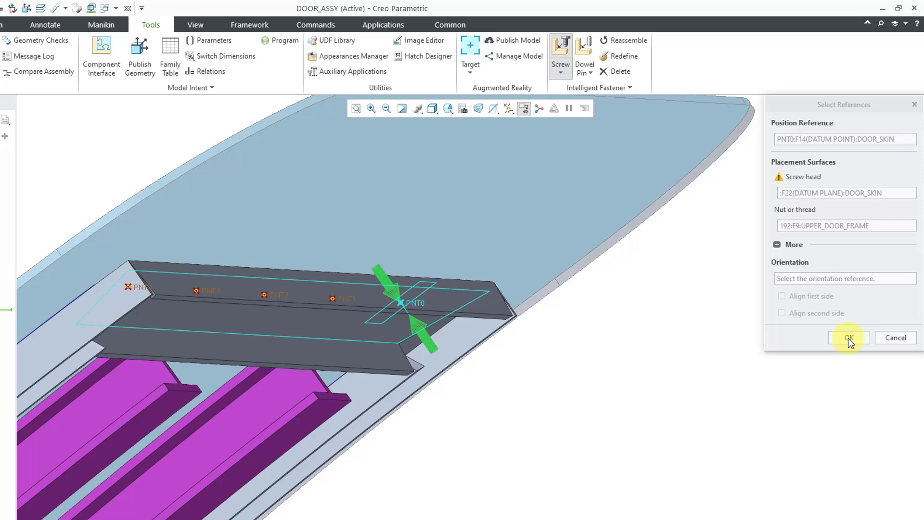
left_click(851, 329)
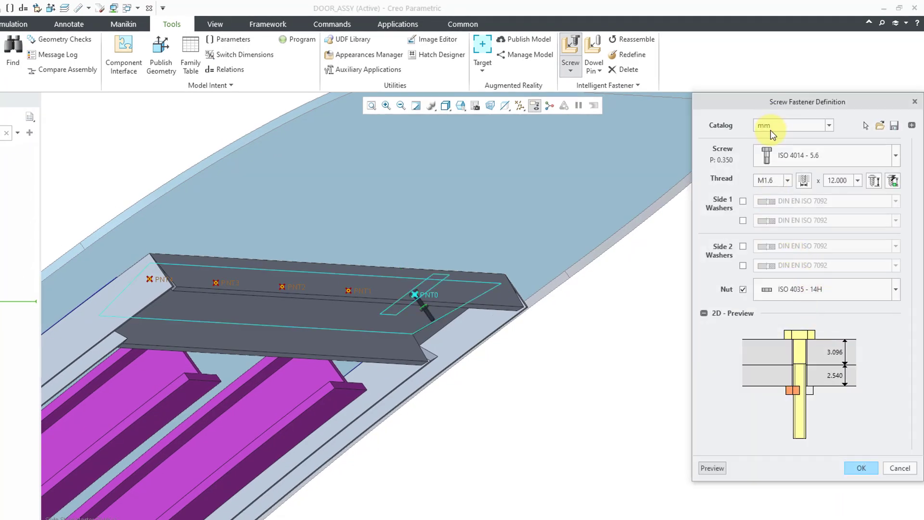
Switch to the ANSI-METRIC catalog and choose an M5x.8 Hex Cap Screw with Hex Nut, Style 1.
left_click(792, 127)
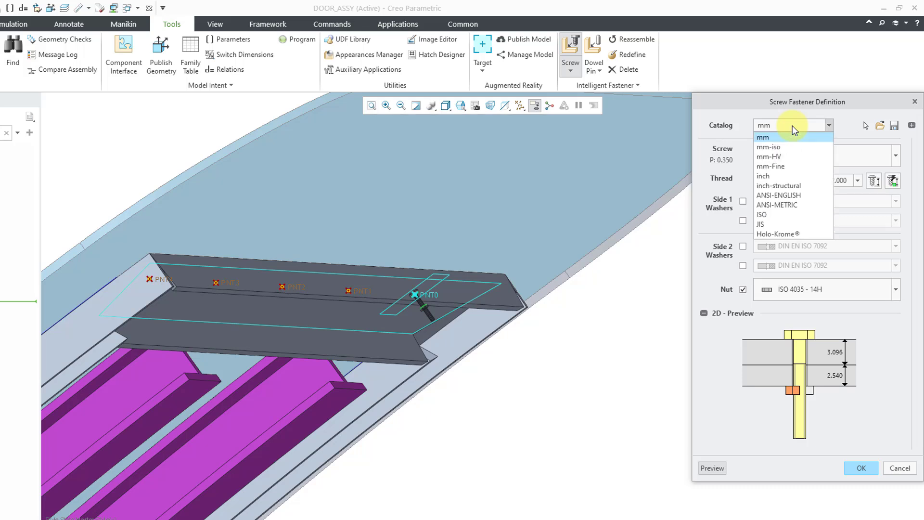
left_click(803, 204)
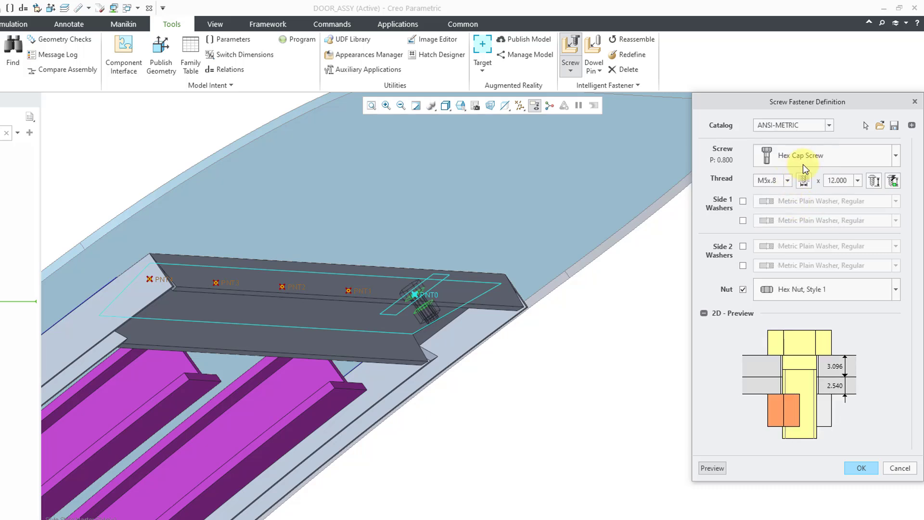
left_click(896, 156)
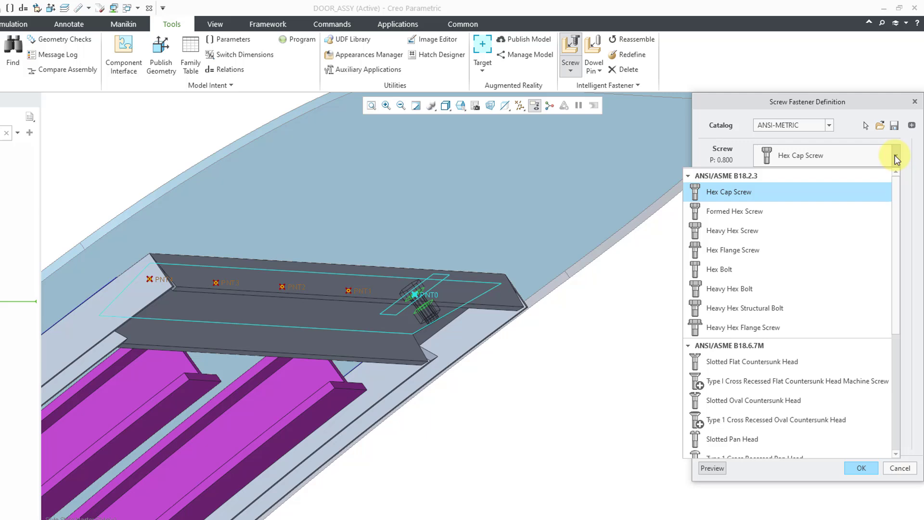
left_click(743, 190)
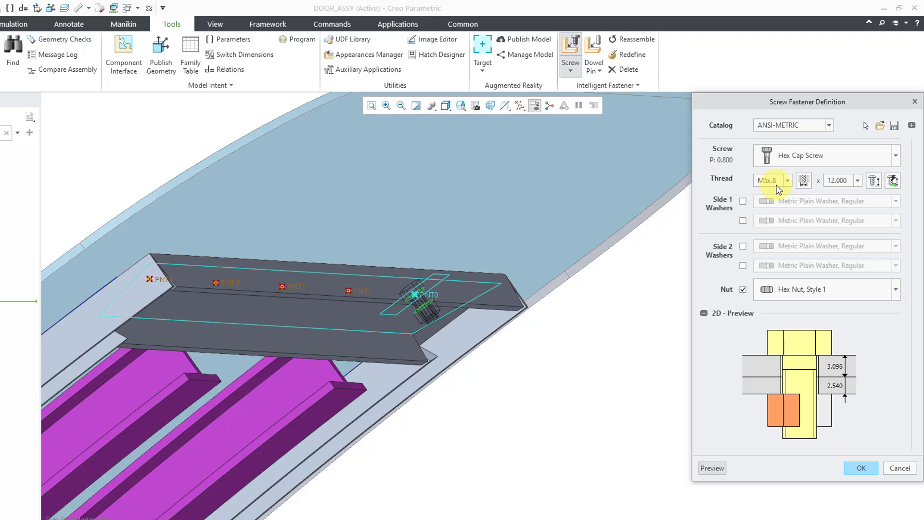
left_click(375, 329)
middle_click_drag(376, 329, 381, 283)
scroll(381, 285, "up", 3)
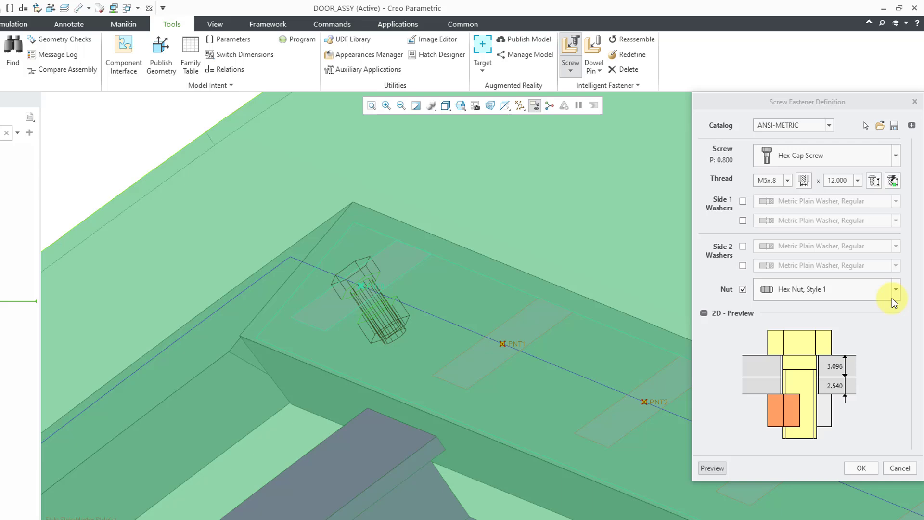
Add Metric Plain Washers on both sides and auto-fit the screw length to 16.000.
left_click(744, 200)
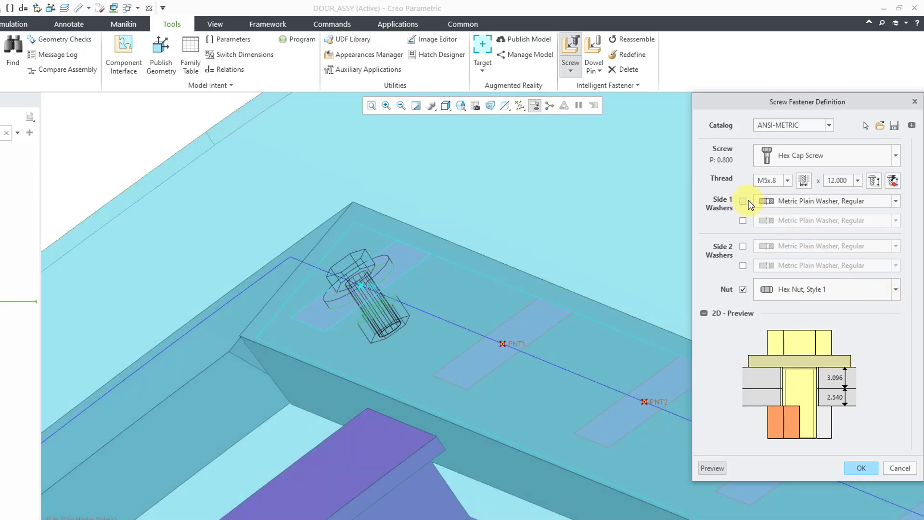
left_click(744, 246)
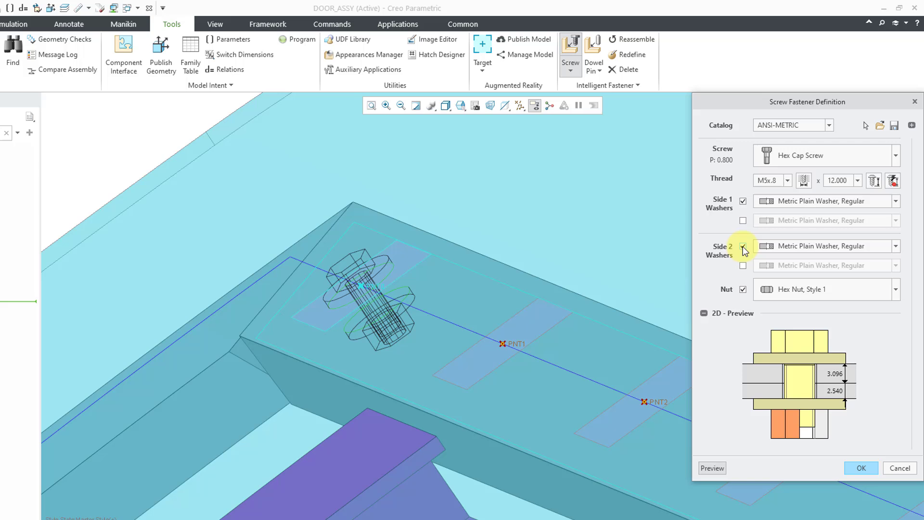
left_click(875, 182)
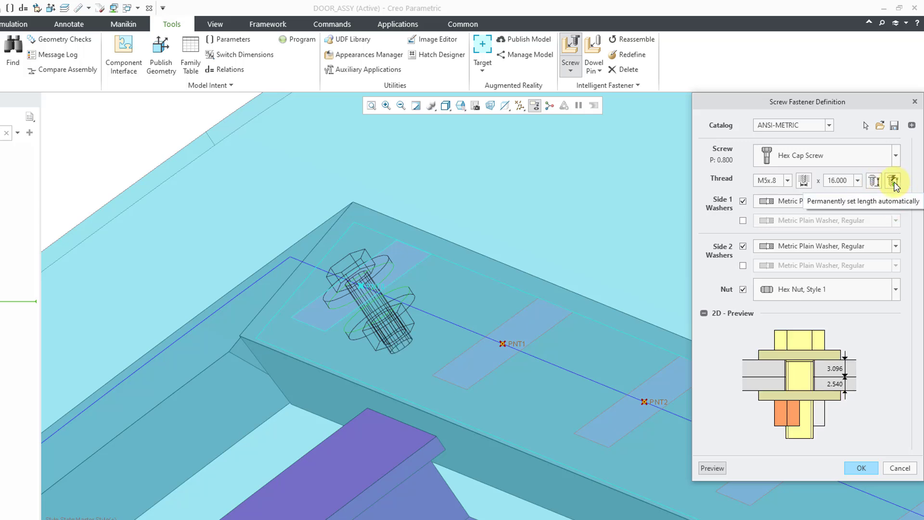
left_click(894, 182)
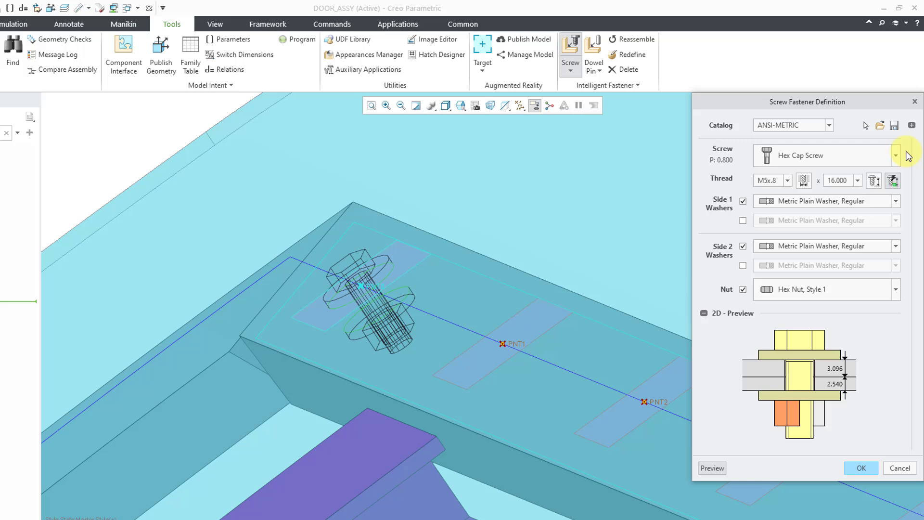
left_click(912, 126)
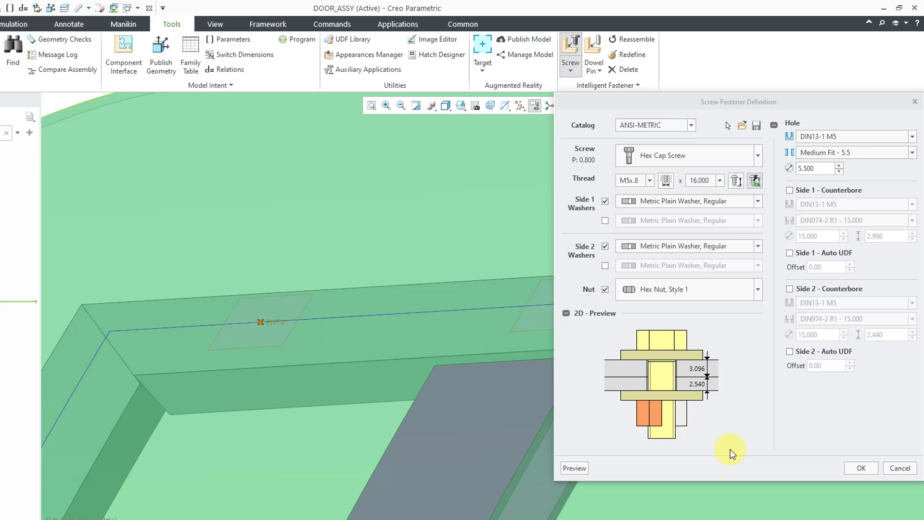
Accept the fastener and assemble it on all five pattern instances, then inspect.
left_click(861, 469)
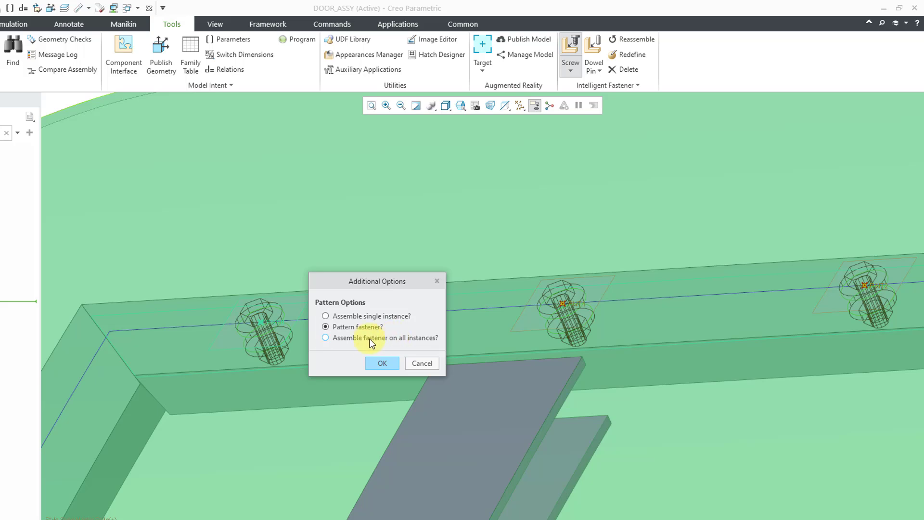
left_click(326, 339)
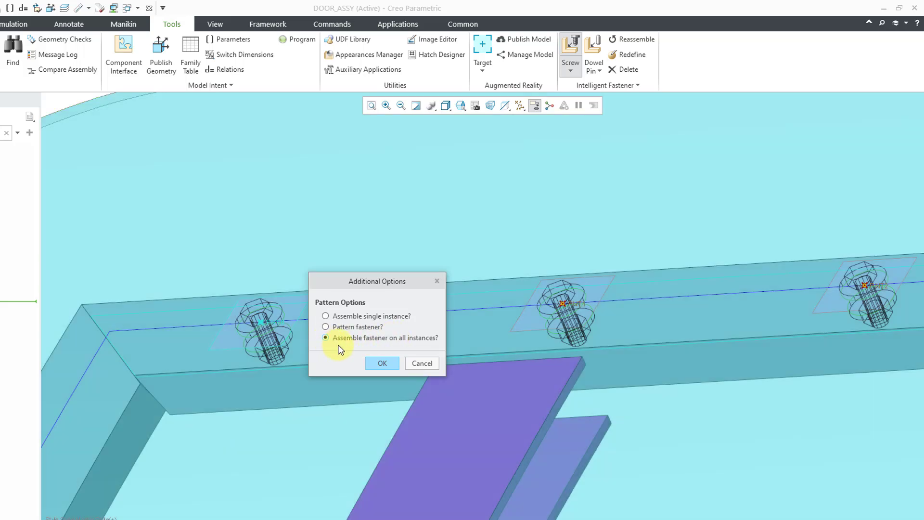
left_click(383, 363)
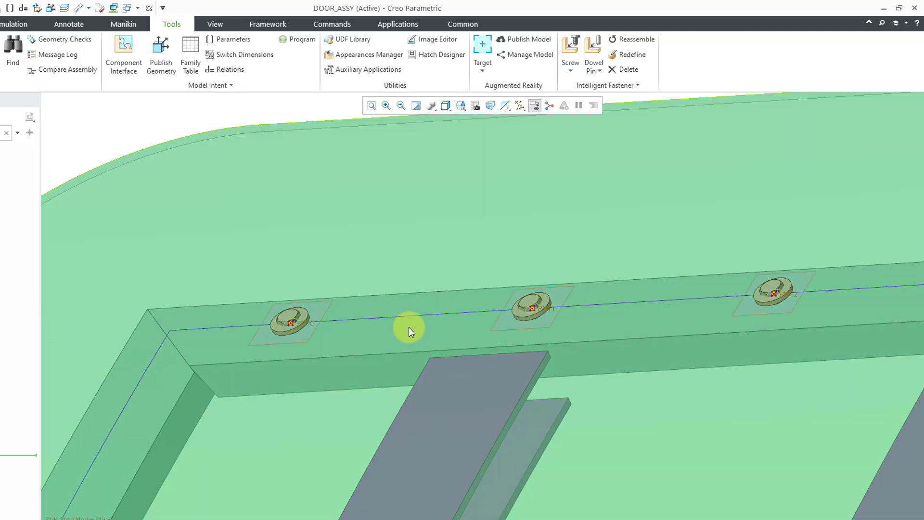
middle_click_drag(409, 327, 343, 360)
scroll(343, 360, "up", 5)
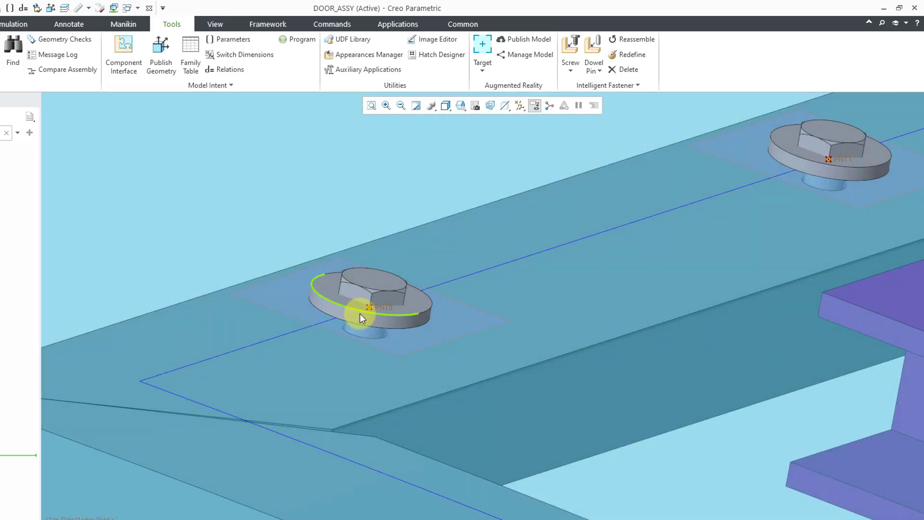
scroll(459, 295, "down", 5)
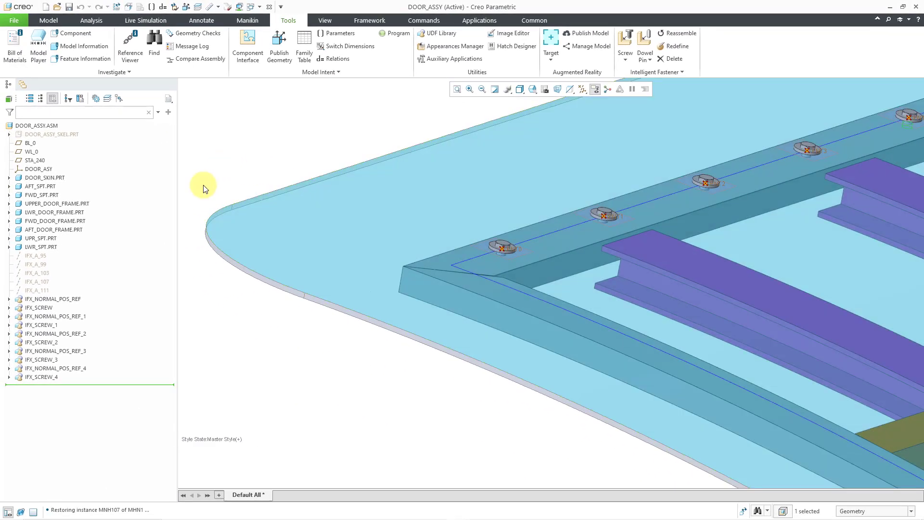
Delete IFX_A_95 through IFX_SCREW_4 from the model tree using Delete all.
left_click(42, 255)
left_click(46, 376, "shift")
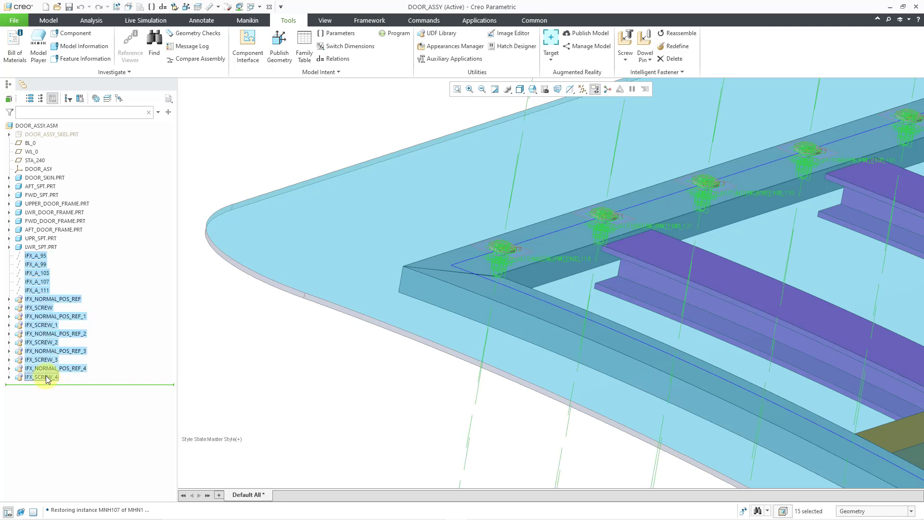
right_click(45, 376)
left_click(70, 410)
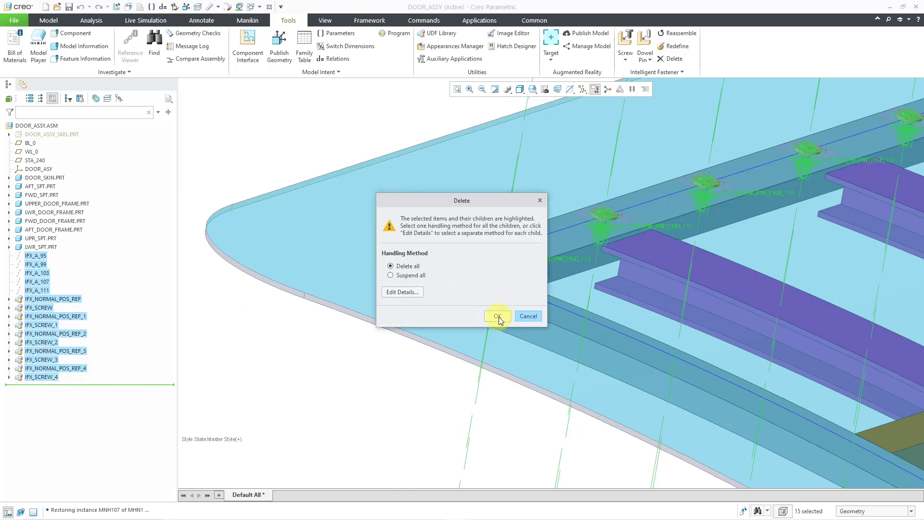
left_click(498, 316)
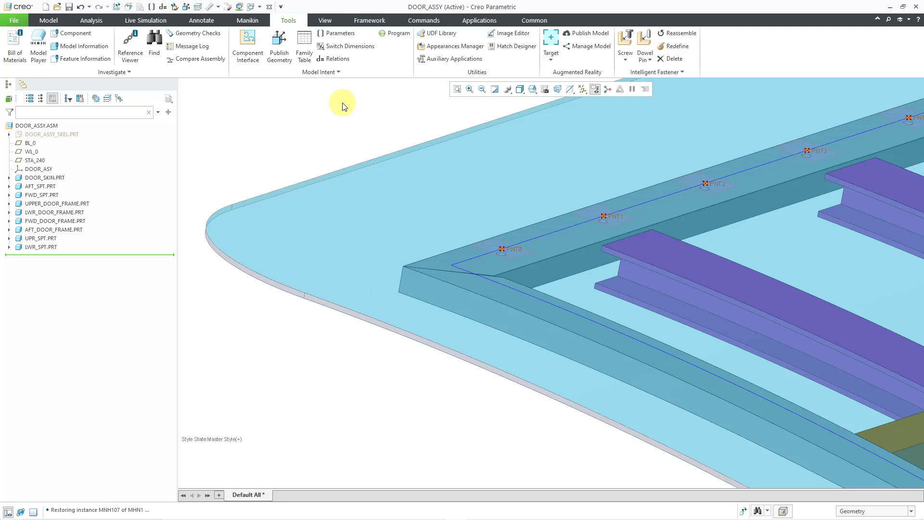
Place a new screw at PNT0: DOOR_SKIN datum plane for head, UPPER_DOOR_FRAME surface for nut.
left_click(626, 57)
left_click(636, 72)
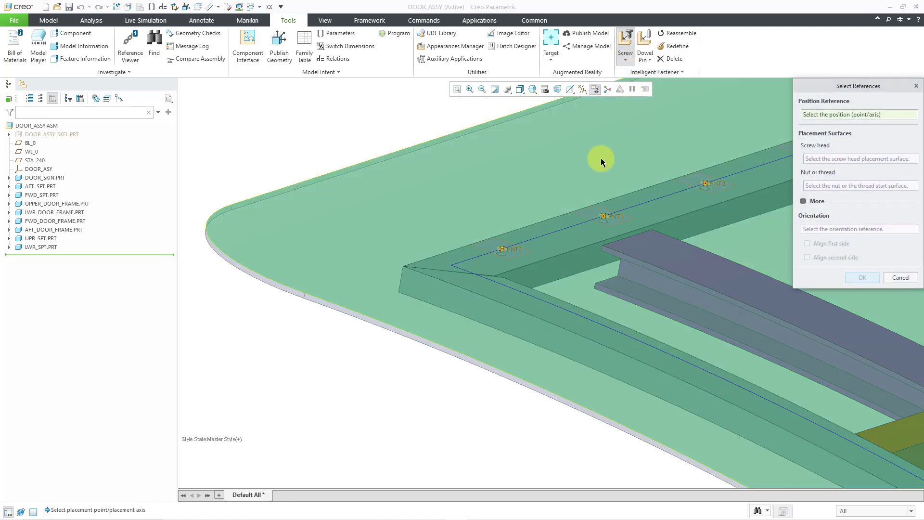
left_click(516, 250)
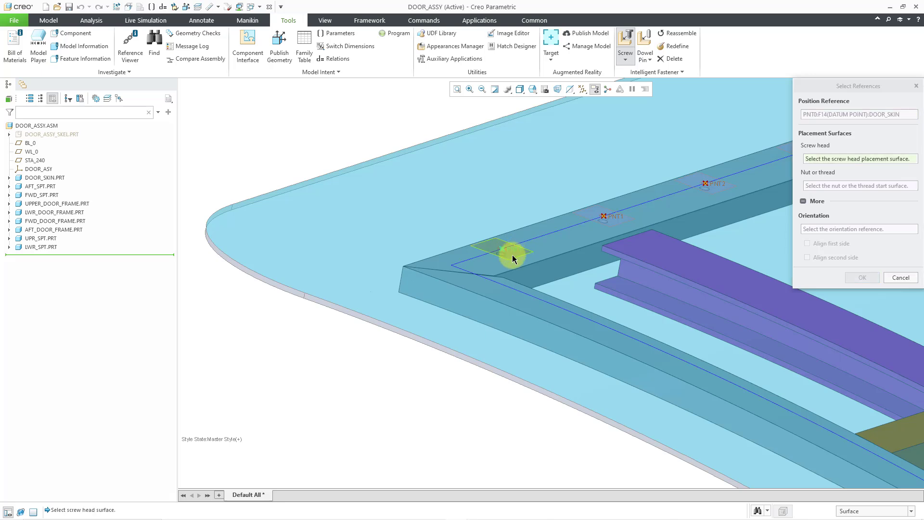
left_click(514, 258)
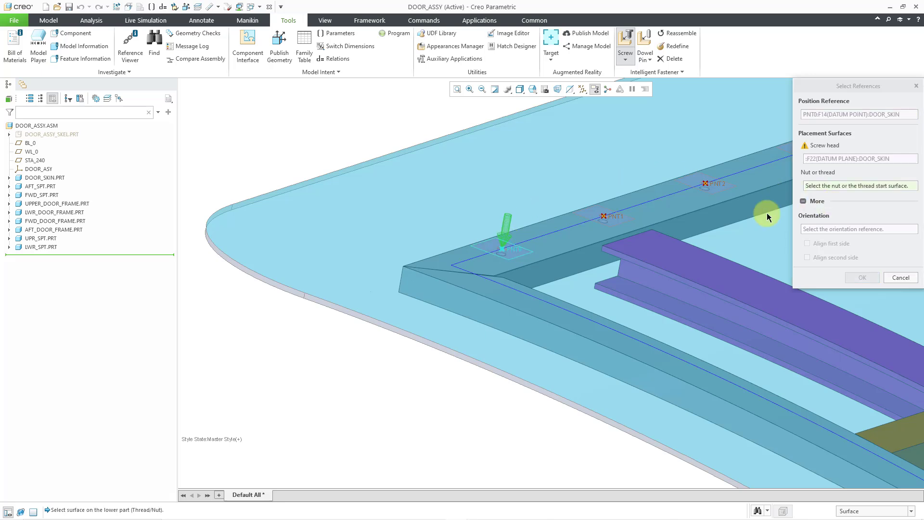
left_click(556, 244)
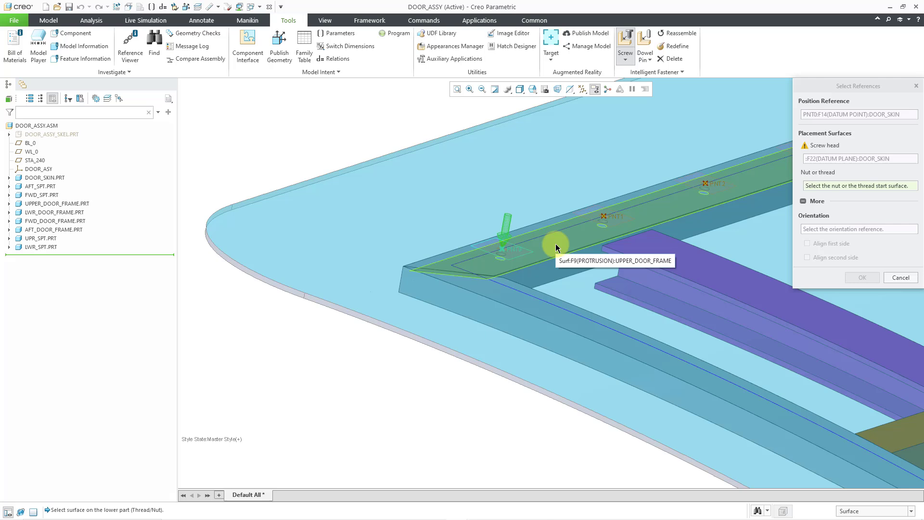
left_click(556, 244)
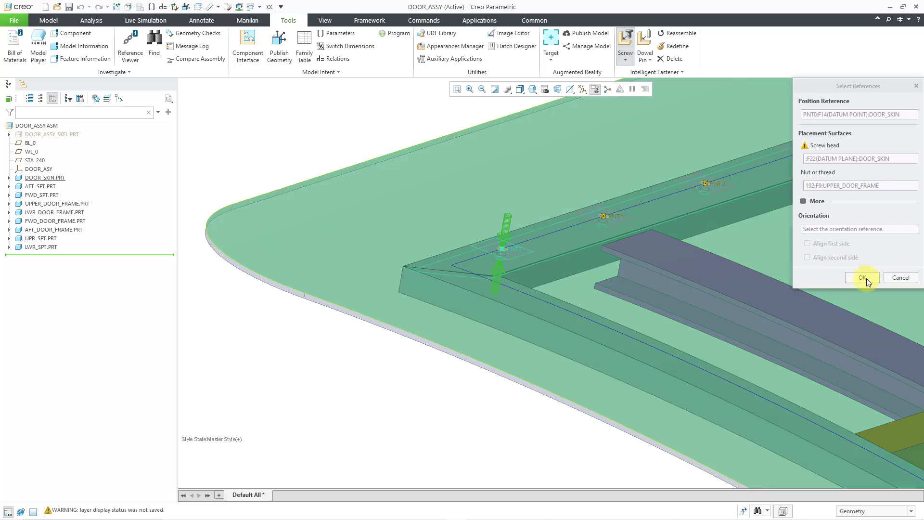
Accept the references and hex cap screw definition, assembling fasteners at all five instances.
left_click(863, 278)
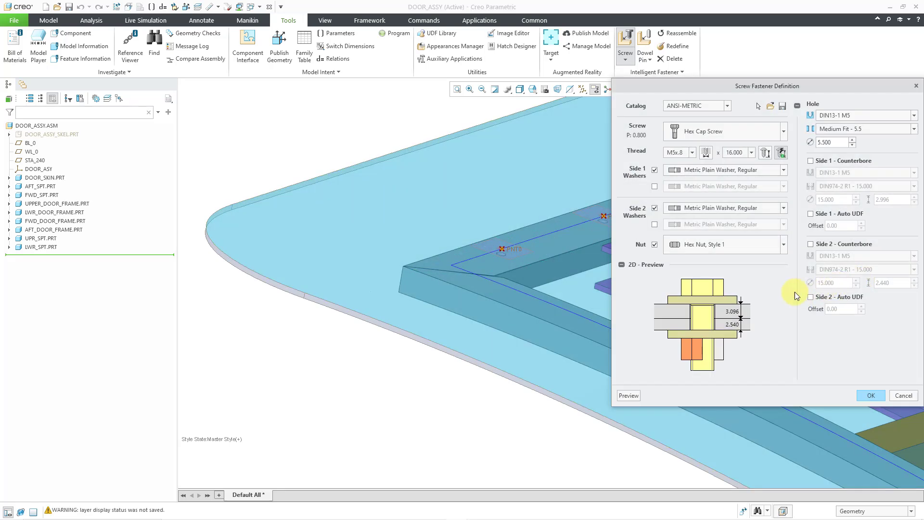
left_click(871, 396)
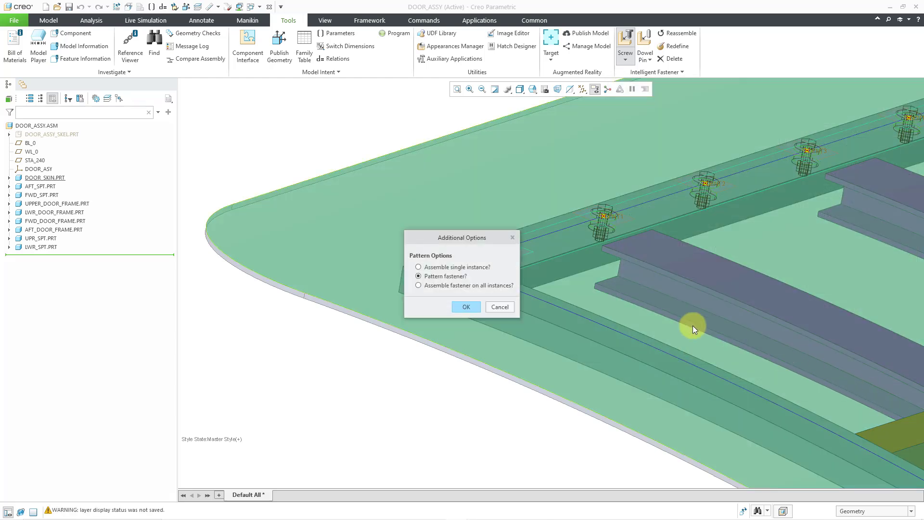
left_click(447, 286)
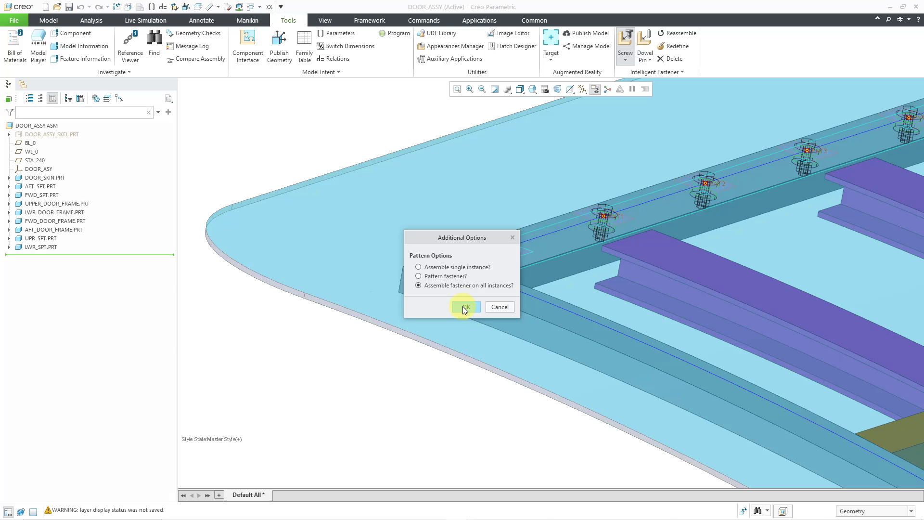
left_click(463, 306)
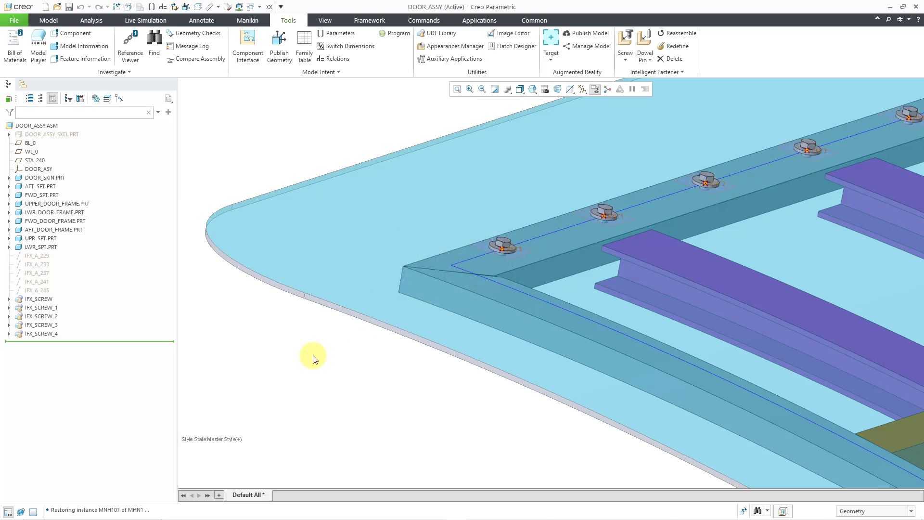
scroll(459, 258, "up", 5)
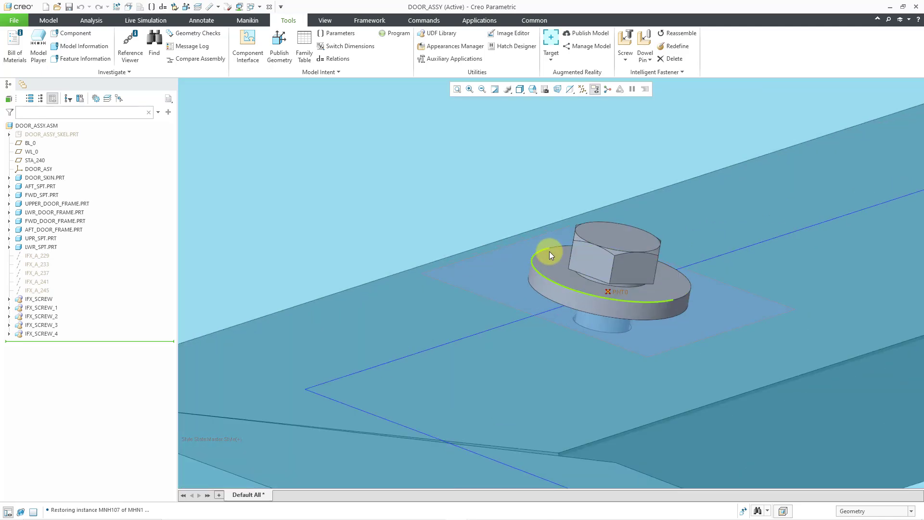
scroll(549, 251, "down", 5)
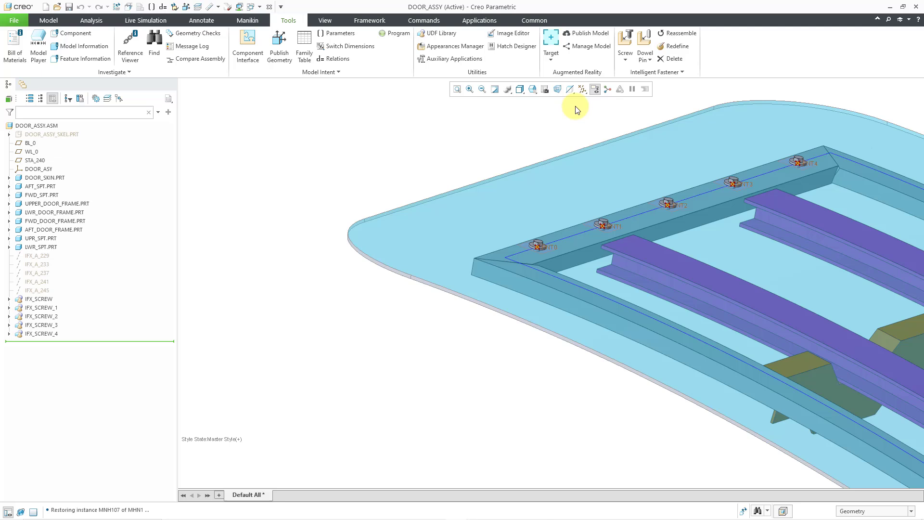
Turn off datum point display.
left_click(583, 90)
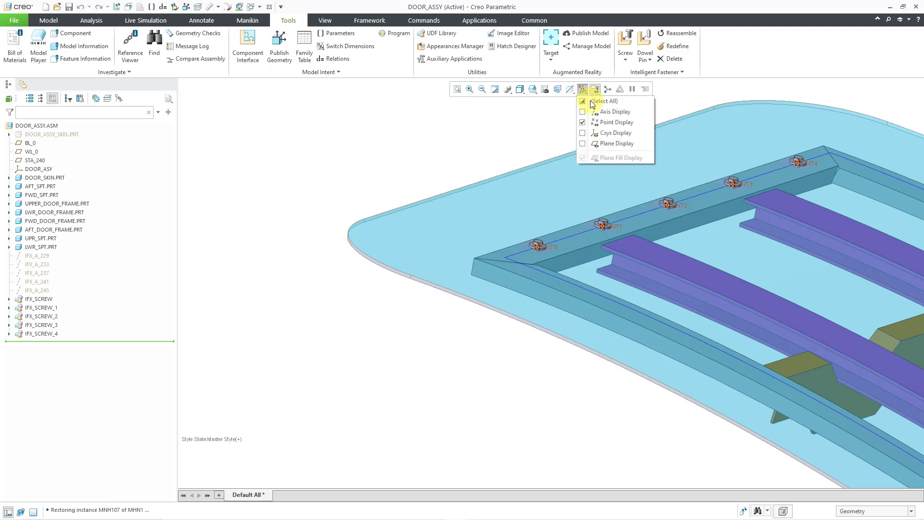
left_click(614, 122)
left_click(423, 129)
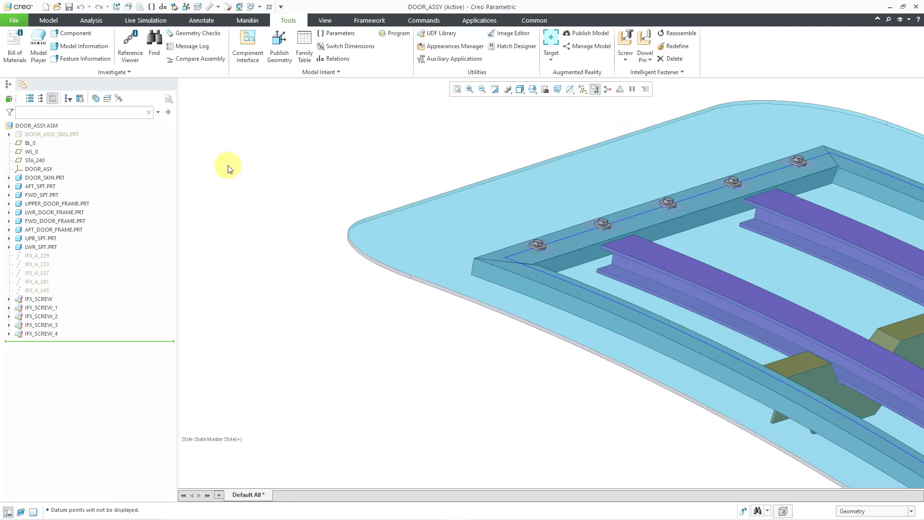
Hide the CG_DOOR_ASSY_SKEL datum inside DOOR_SKIN.PRT.
left_click(9, 179)
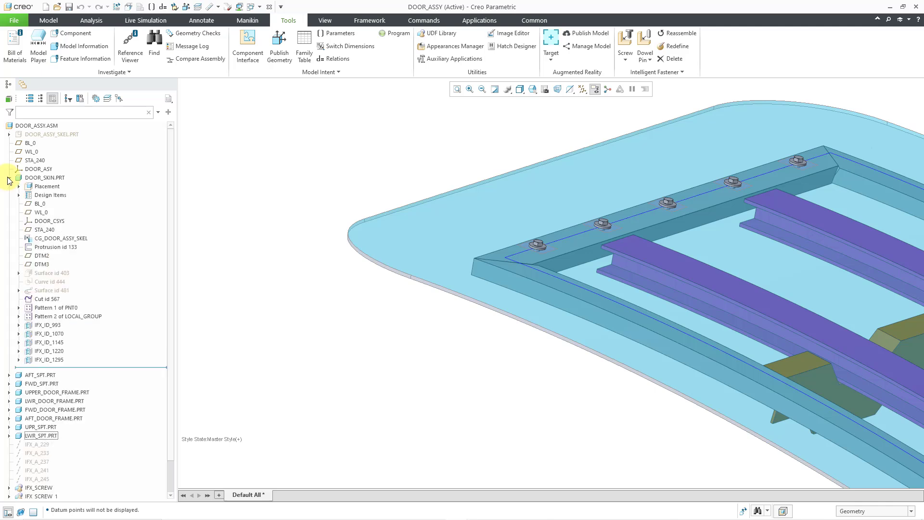
left_click(71, 237)
left_click(88, 208)
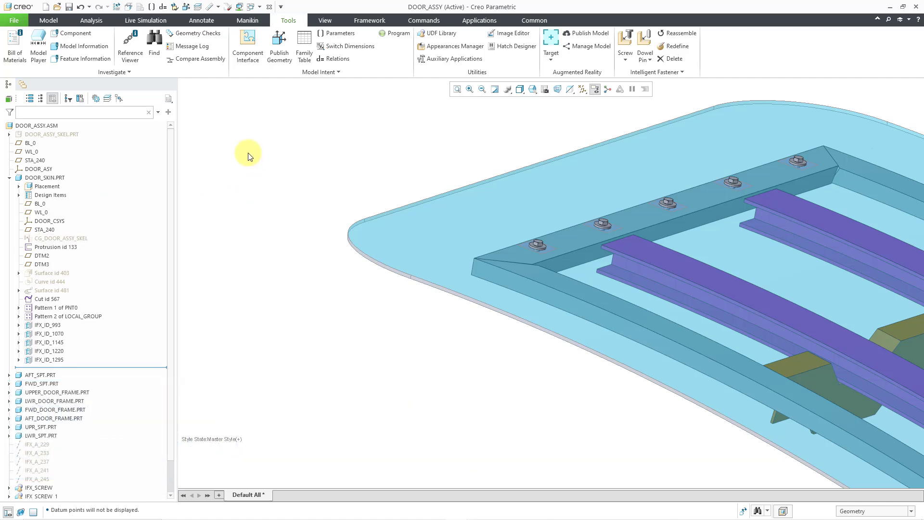
Save the layer status via View > Visibility > Status so the hidden datum items stay hidden.
left_click(327, 21)
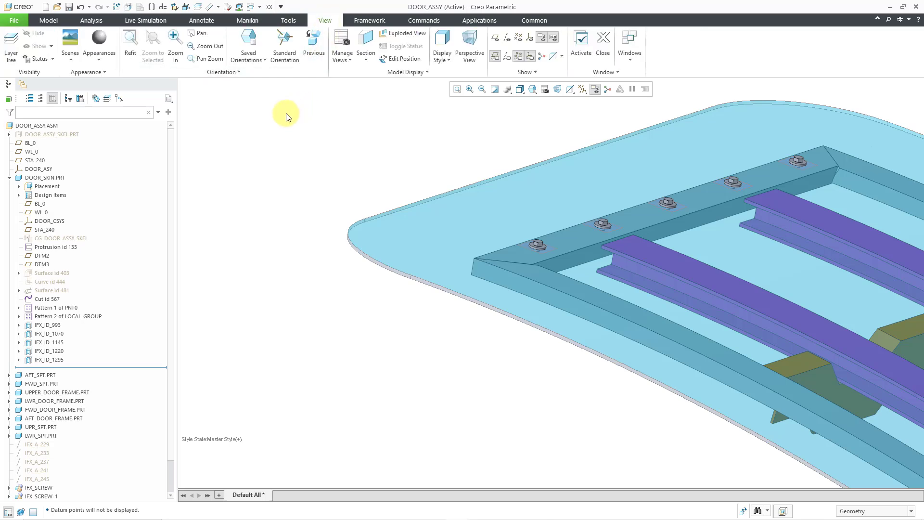
left_click(38, 59)
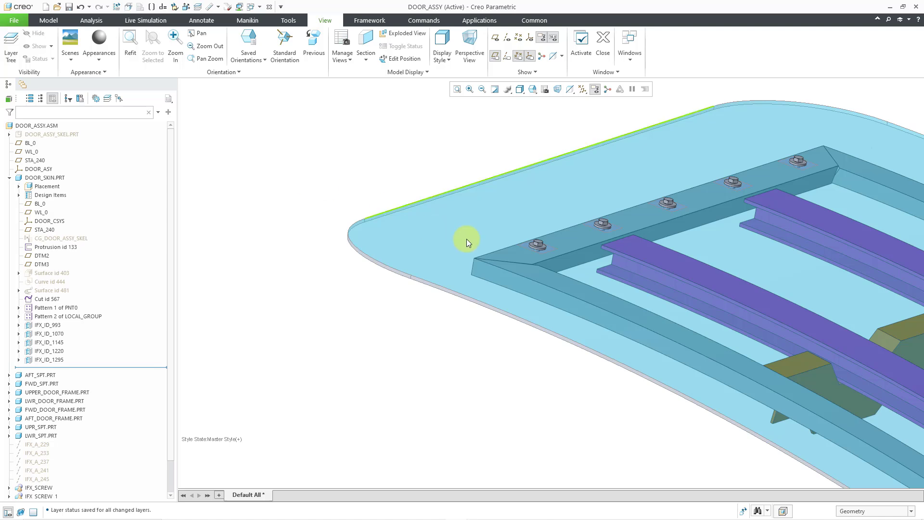
scroll(520, 243, "up", 3)
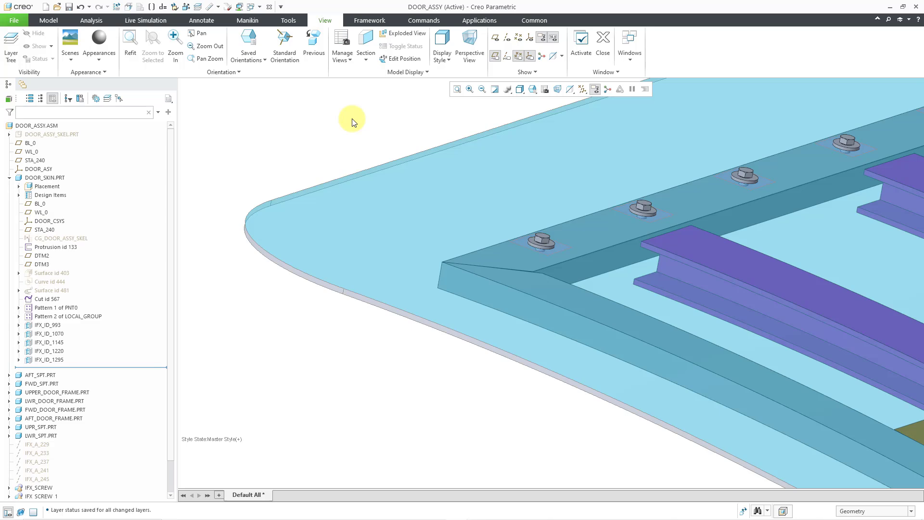